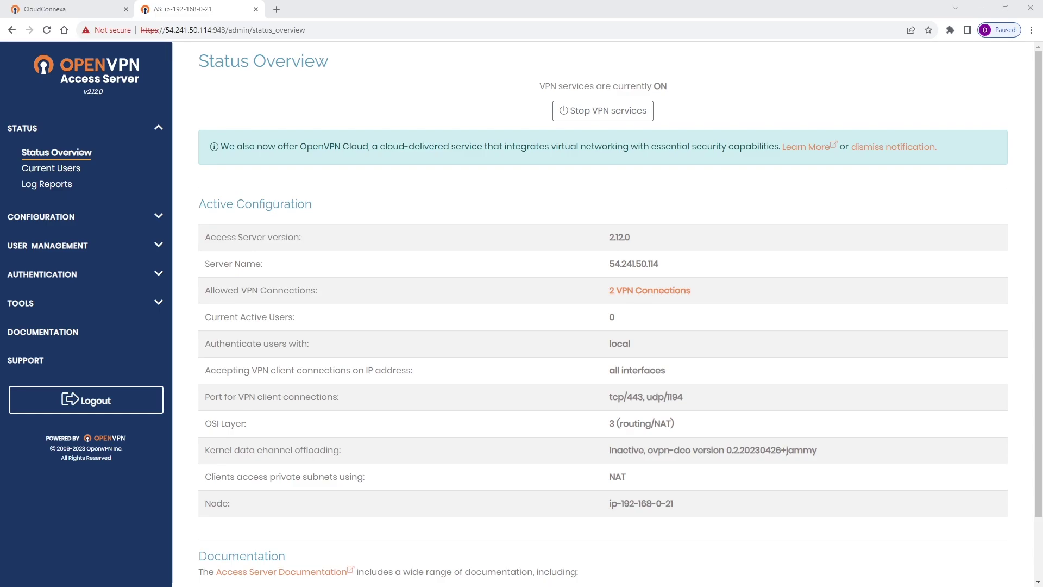
- Expand the Authentication section in the Admin UI sidebar
{"action": "left_click", "coordinate": [159, 274]}
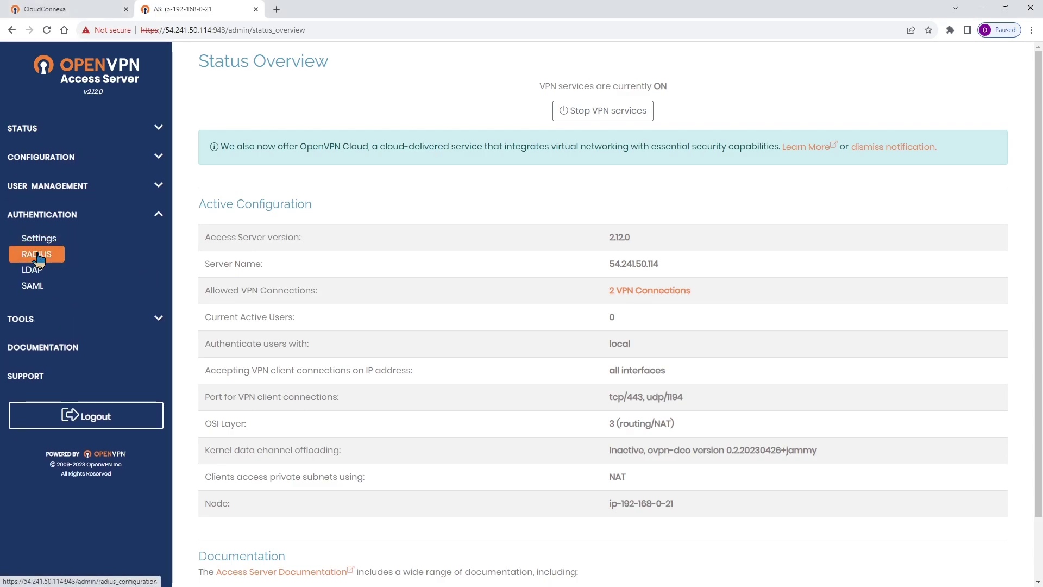
- Switch SAML authentication to Yes and check hostname 54.241.50.114 and its SP Identity and ACS URLs
{"action": "left_click", "coordinate": [33, 286]}
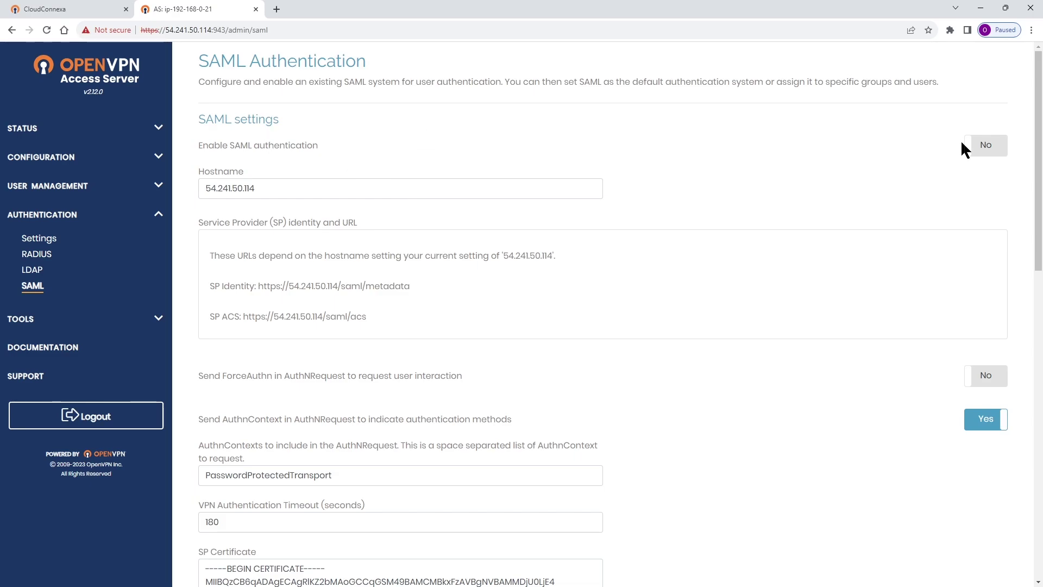
{"action": "left_click", "coordinate": [983, 151]}
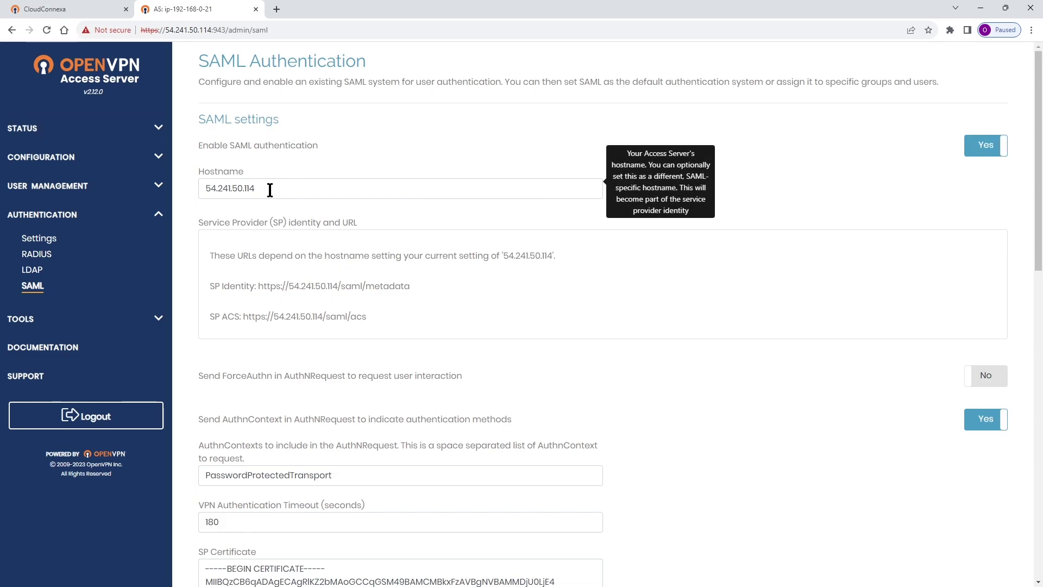
{"action": "left_click_drag", "start_coordinate": [268, 191], "coordinate": [215, 189]}
{"action": "left_click", "coordinate": [341, 201]}
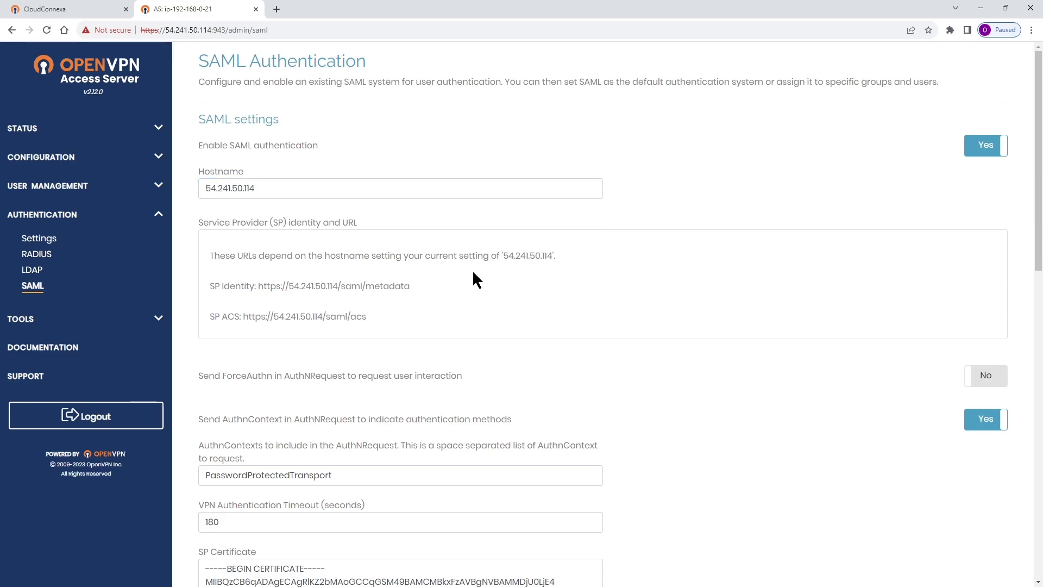
{"action": "left_click_drag", "start_coordinate": [412, 287], "coordinate": [247, 291]}
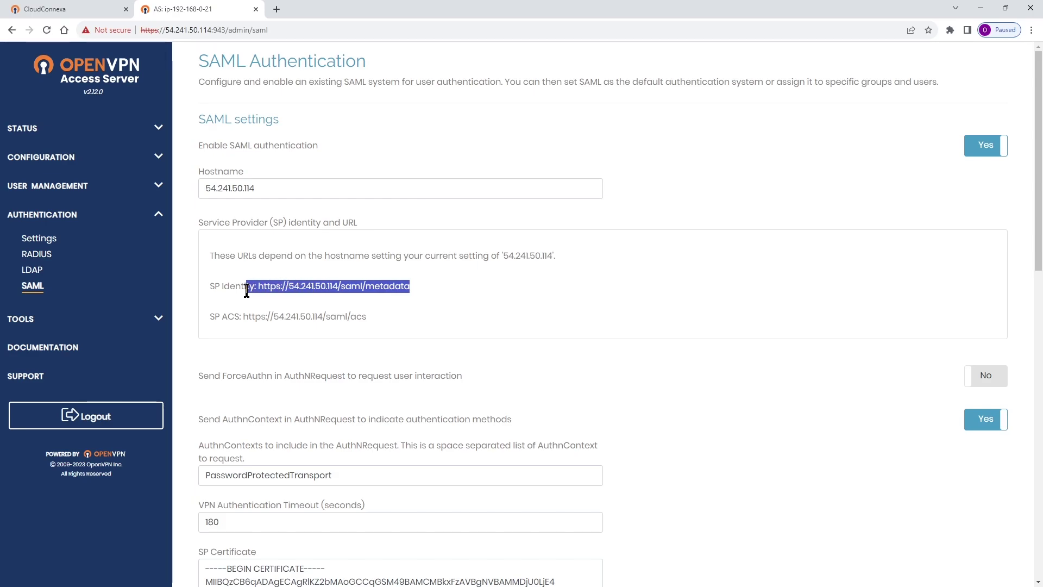
{"action": "left_click_drag", "start_coordinate": [367, 316], "coordinate": [290, 315]}
{"action": "left_click", "coordinate": [587, 304]}
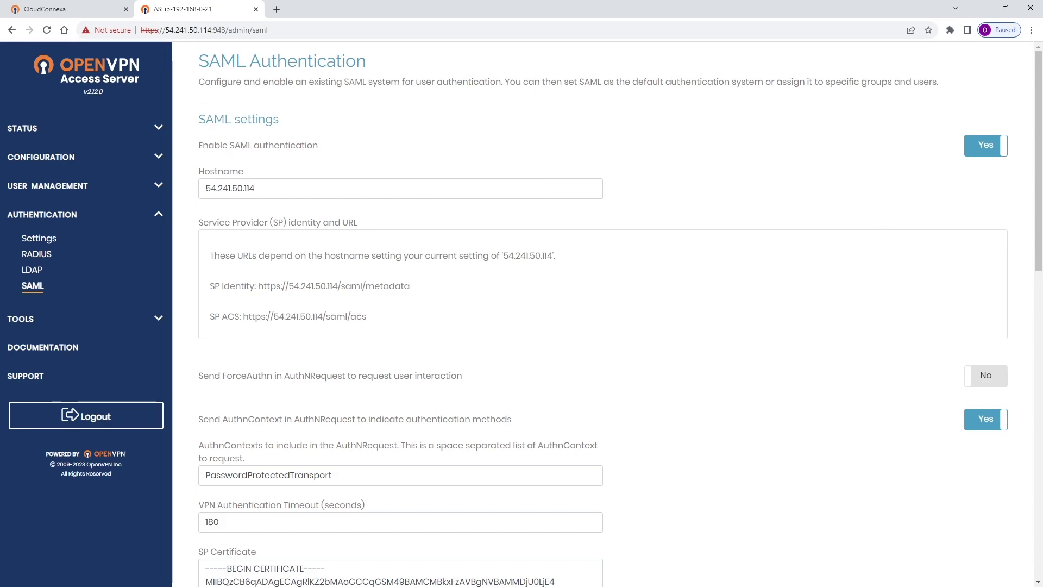
- In the Azure portal, open Enterprise applications under Microsoft Entra ID
{"action": "key", "text": "alt+Tab"}
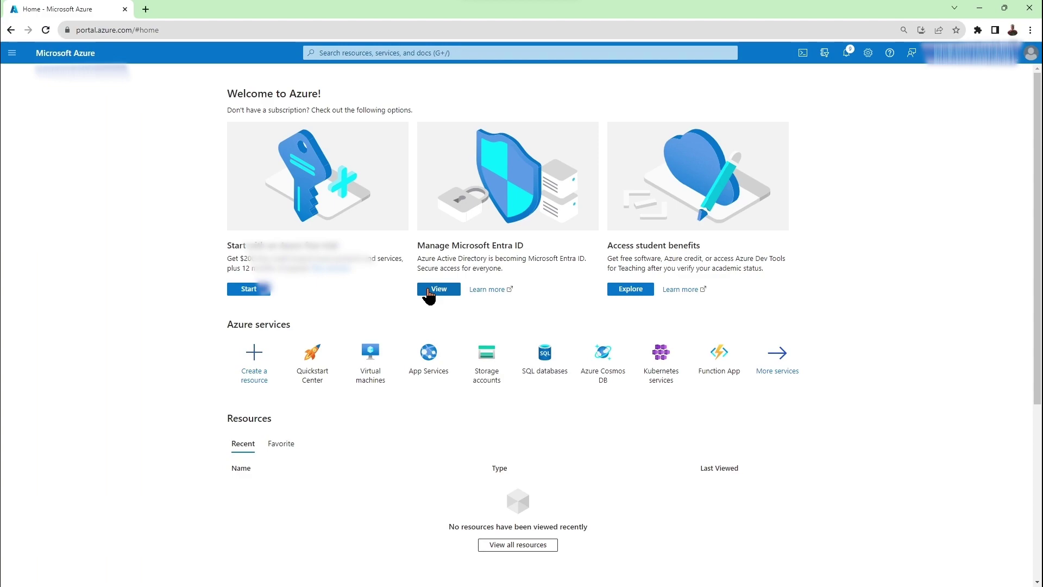
{"action": "left_click", "coordinate": [430, 293]}
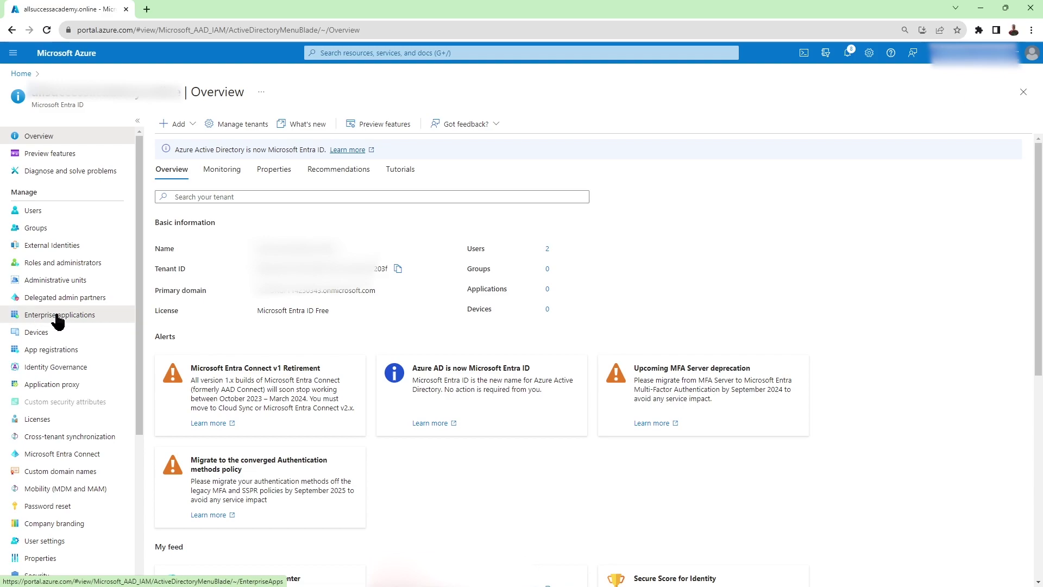
{"action": "left_click", "coordinate": [58, 318]}
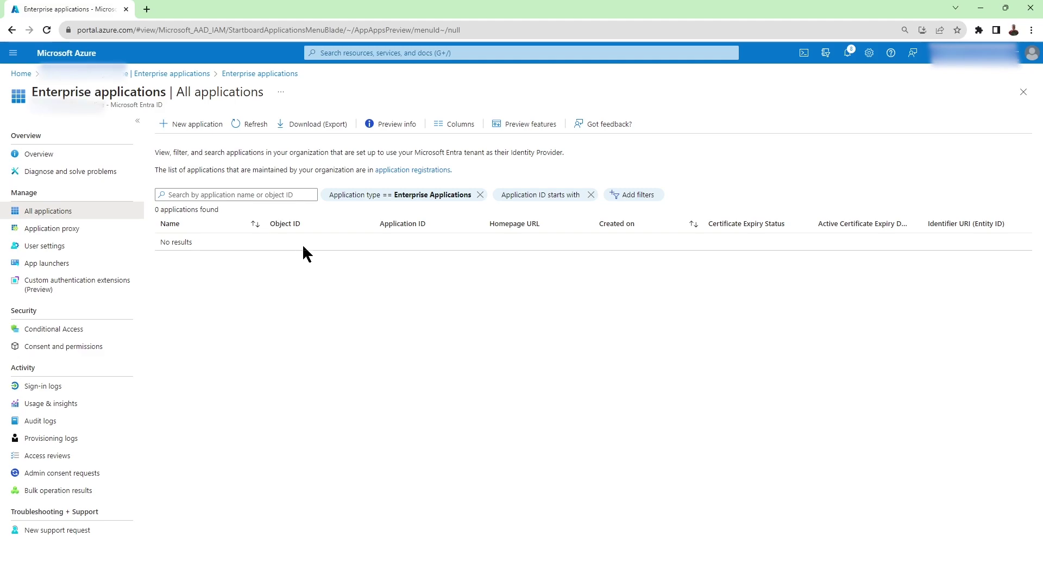
- Search the Entra gallery for 'saml' and open SAML 1.1 Token enabled LOB App
{"action": "left_click", "coordinate": [182, 128]}
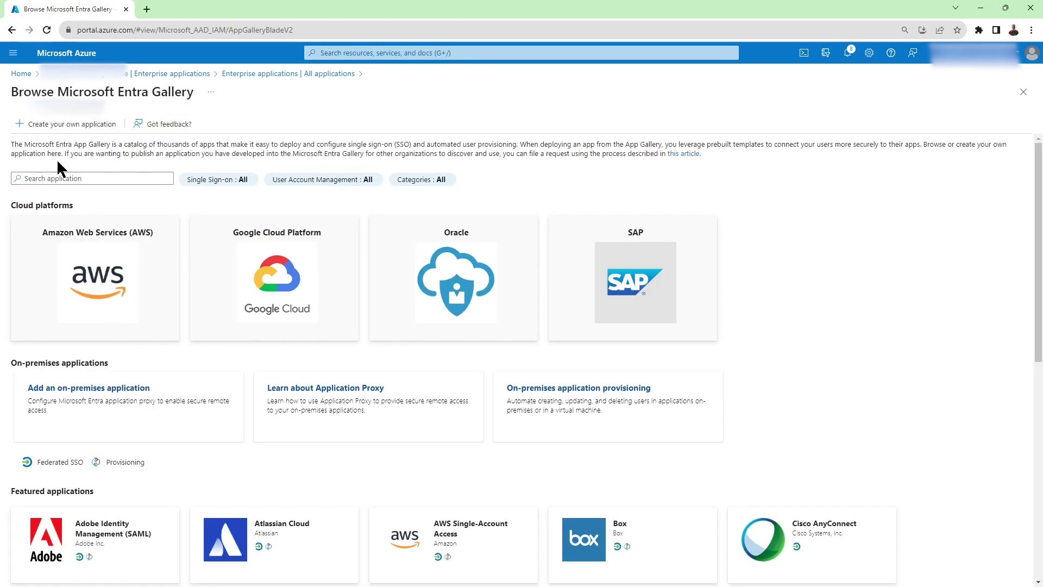
{"action": "left_click", "coordinate": [59, 180]}
{"action": "type", "text": "saml"}
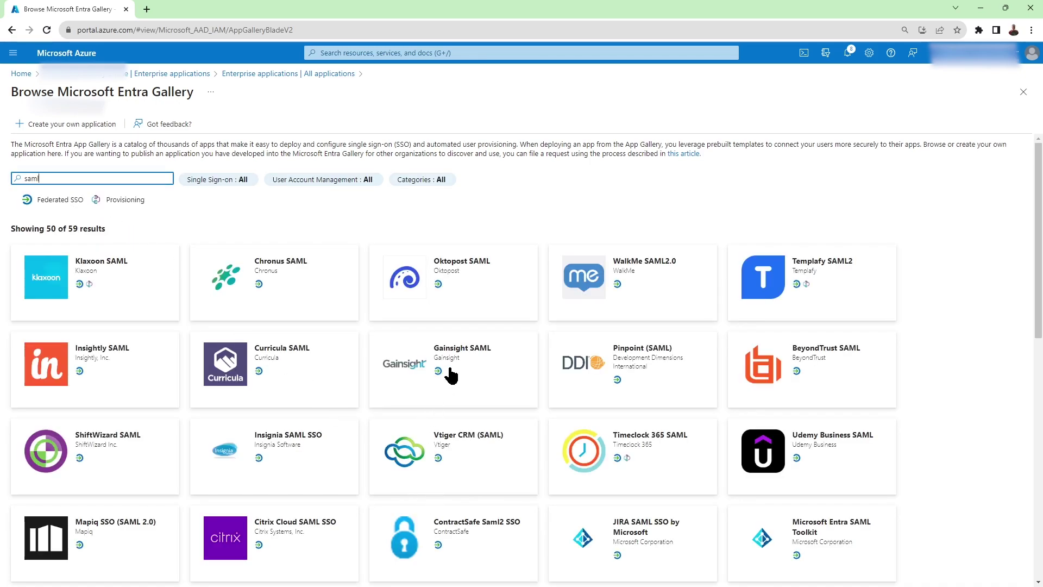
{"action": "scroll", "coordinate": [467, 386], "scroll_direction": "down", "scroll_amount": 4}
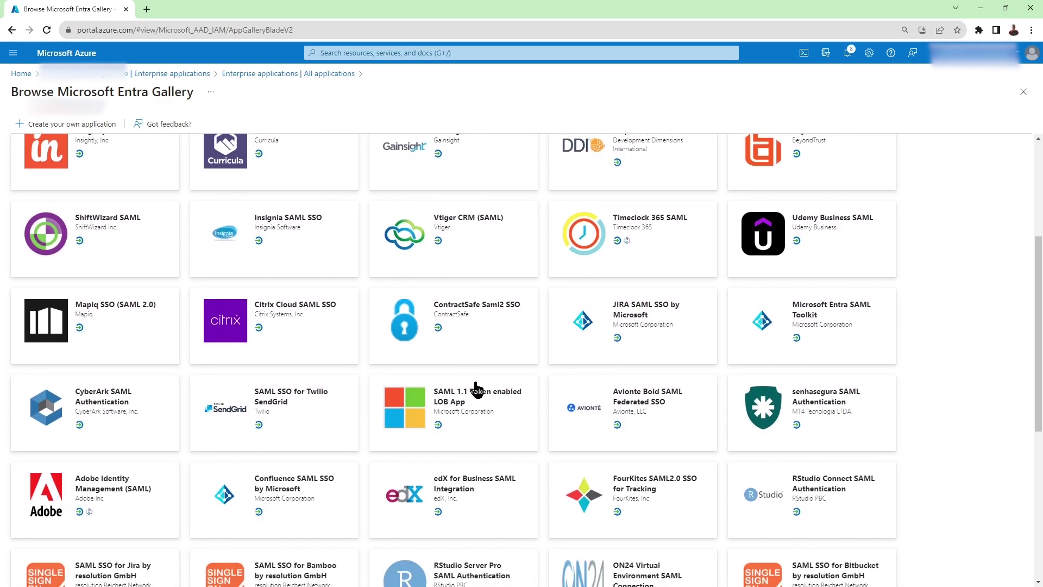
{"action": "left_click", "coordinate": [455, 401]}
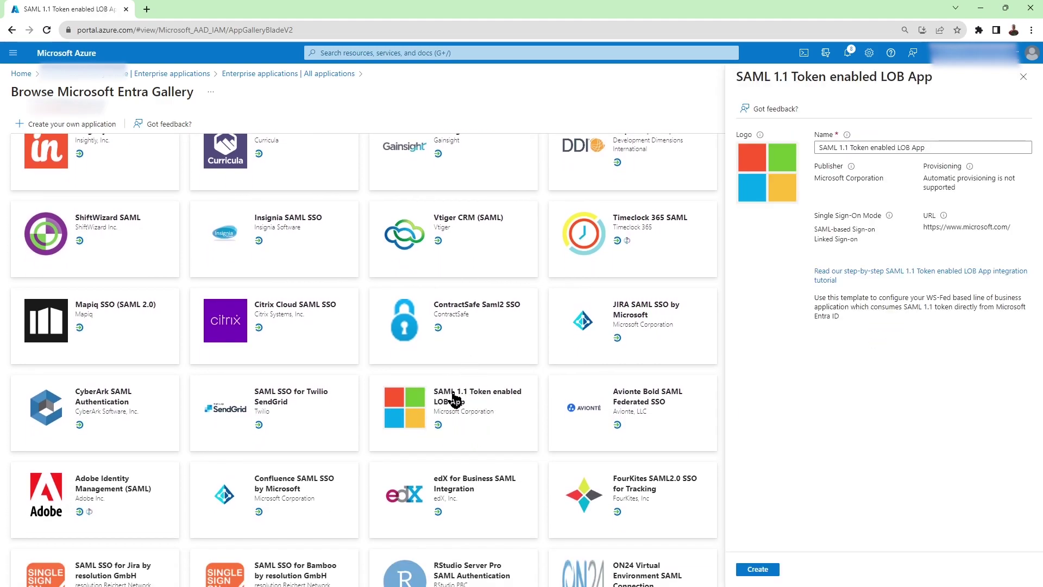
- Keep the default application name and create the SAML 1.1 Token enabled LOB App
{"action": "left_click", "coordinate": [911, 148]}
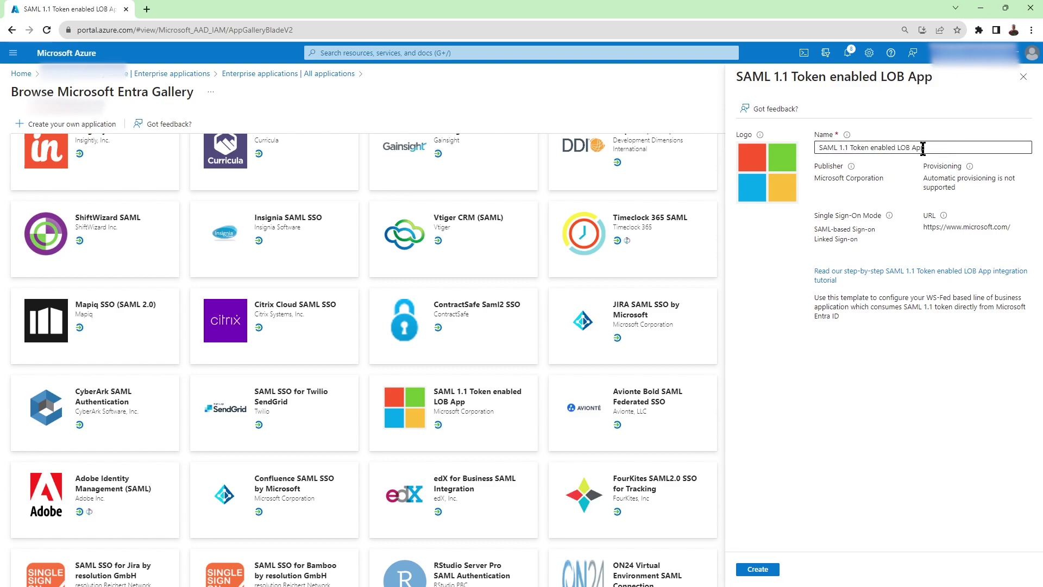
{"action": "left_click_drag", "start_coordinate": [925, 147], "coordinate": [842, 144]}
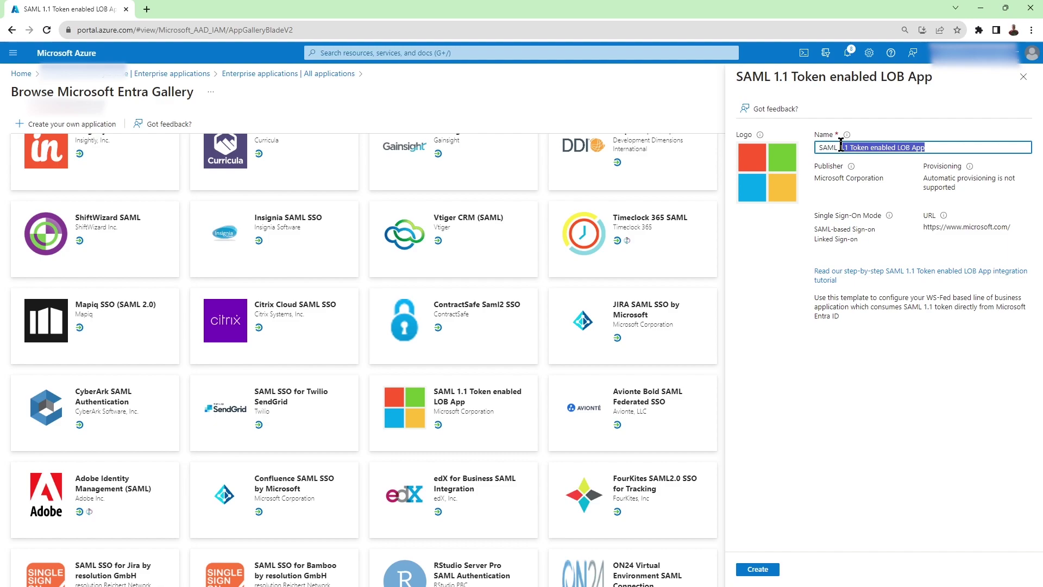
{"action": "left_click", "coordinate": [912, 406]}
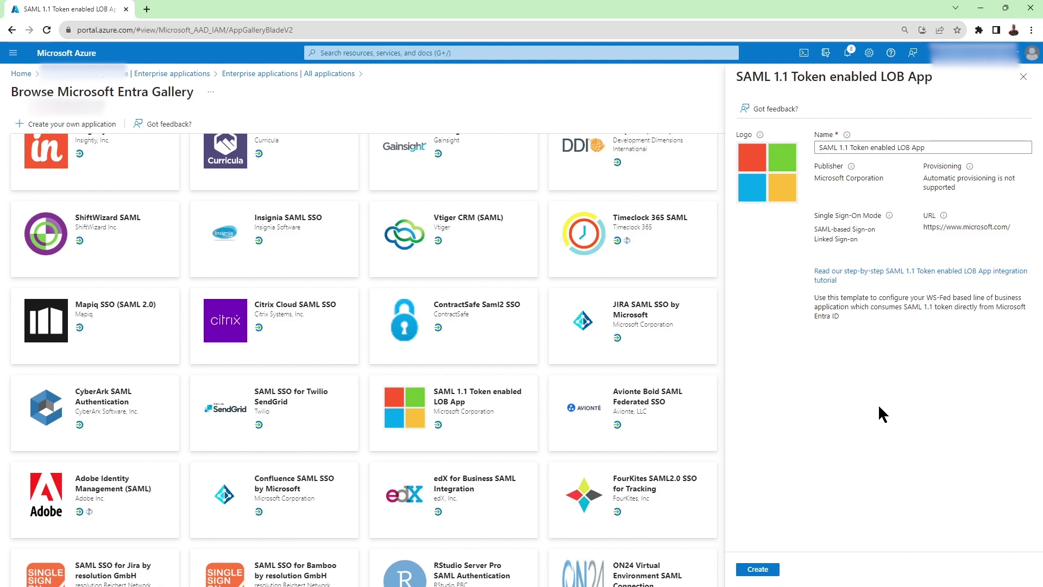
{"action": "left_click", "coordinate": [765, 571]}
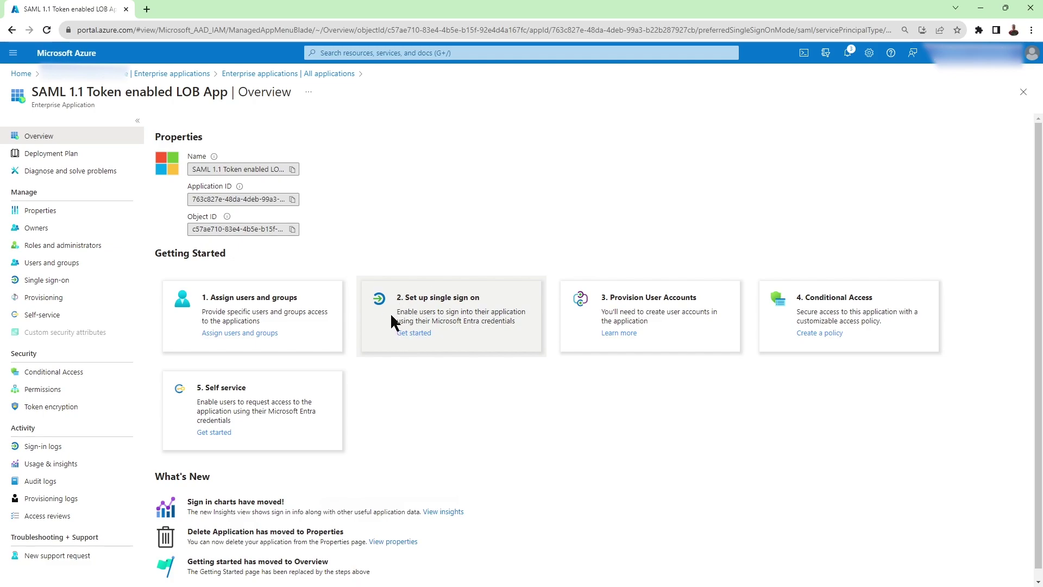
- Start single sign-on setup for the app and edit its Basic SAML Configuration
{"action": "left_click", "coordinate": [414, 337]}
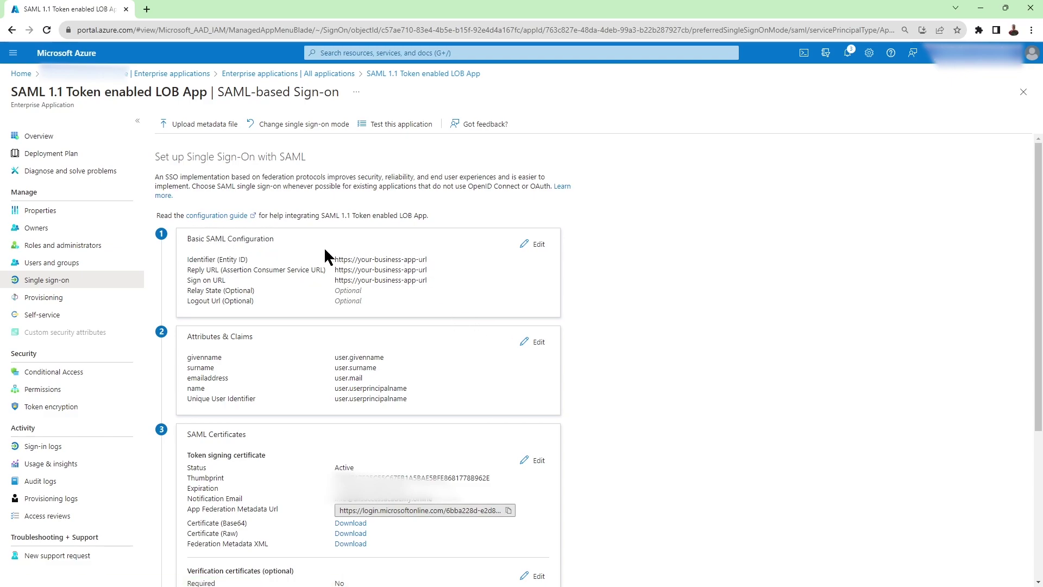
{"action": "left_click", "coordinate": [528, 245]}
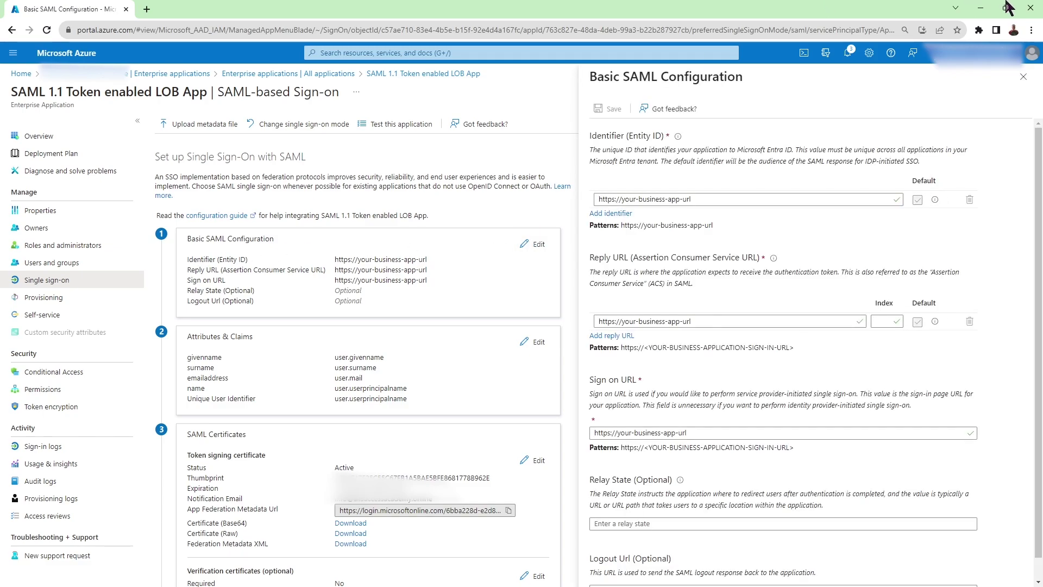
{"action": "mouse_move", "coordinate": [1006, 5]}
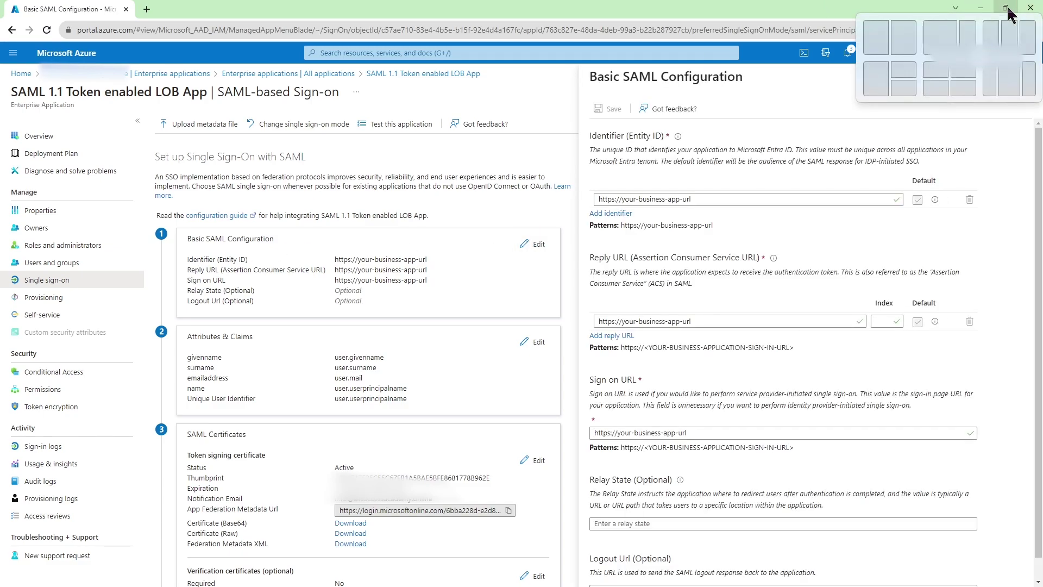
{"action": "left_click", "coordinate": [902, 37]}
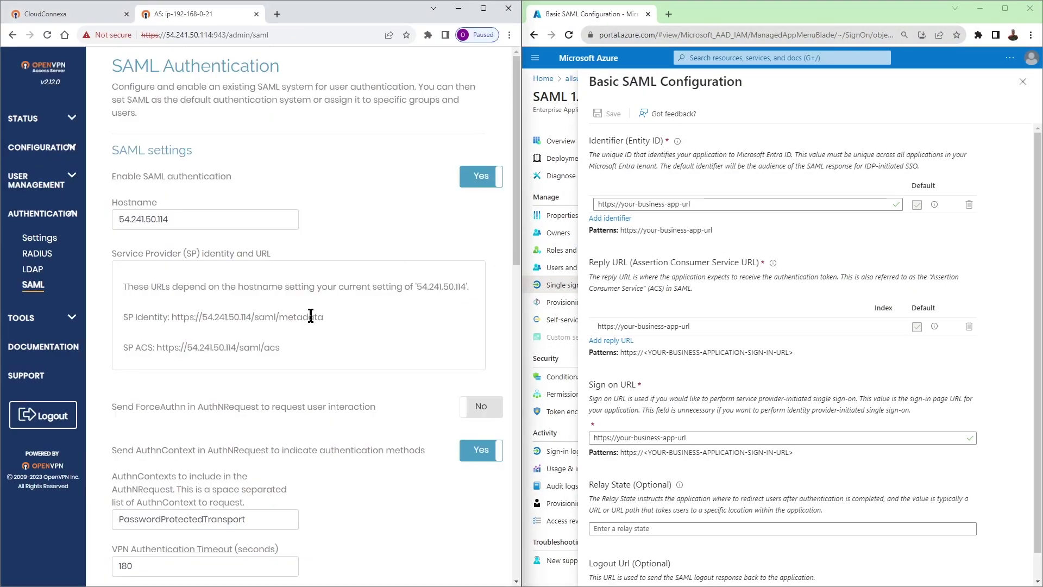
{"action": "left_click_drag", "start_coordinate": [324, 317], "coordinate": [171, 316]}
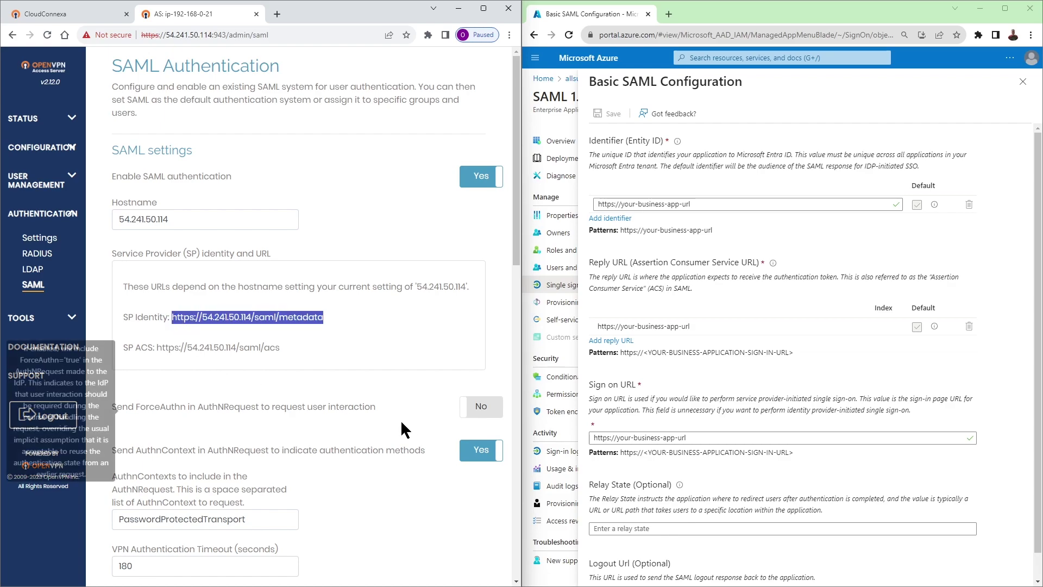
{"action": "key", "text": "ctrl+c"}
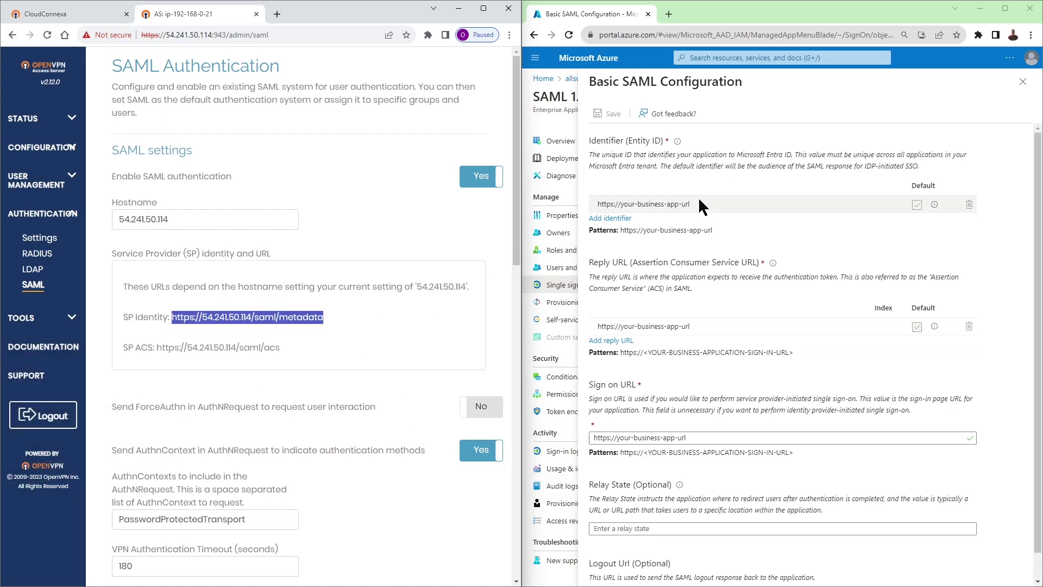
{"action": "left_click", "coordinate": [699, 204]}
{"action": "key", "text": "ctrl+a"}
{"action": "key", "text": "ctrl+v"}
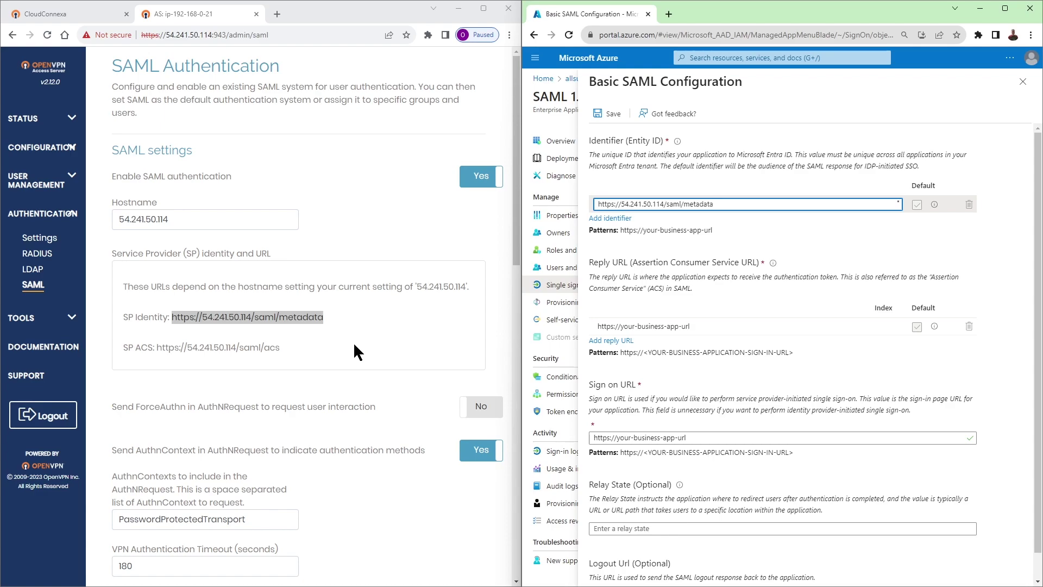
{"action": "left_click_drag", "start_coordinate": [280, 348], "coordinate": [156, 349]}
{"action": "key", "text": "ctrl+c"}
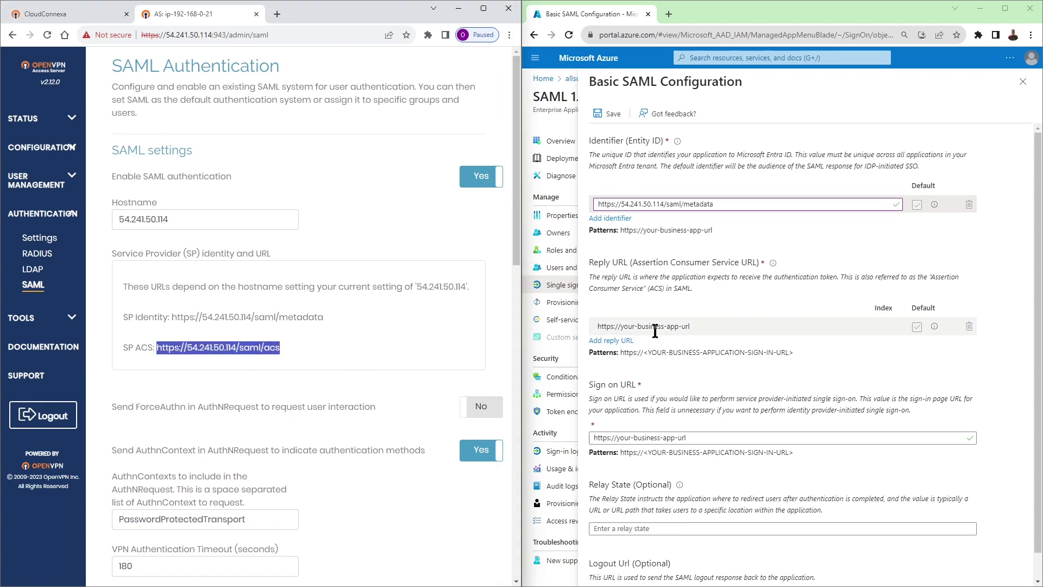
{"action": "left_click", "coordinate": [657, 326]}
{"action": "key", "text": "ctrl+v"}
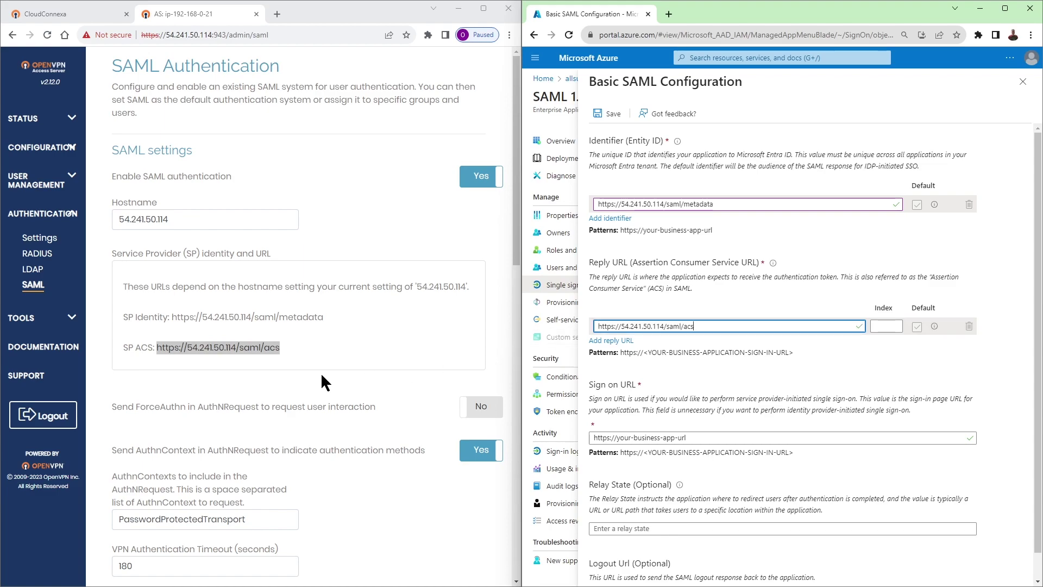
{"action": "scroll", "coordinate": [686, 378], "scroll_direction": "down", "scroll_amount": 1}
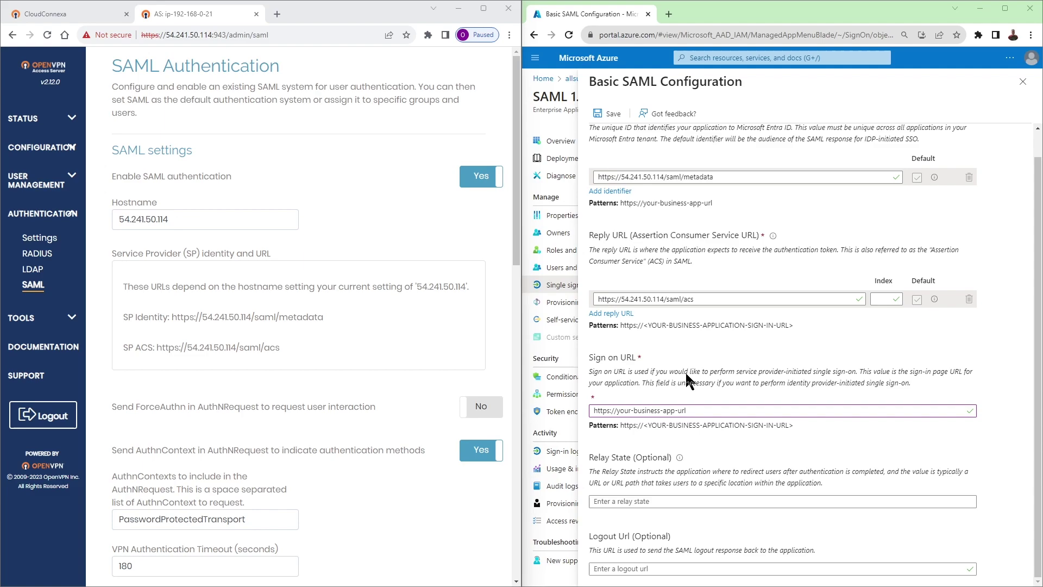
{"action": "left_click", "coordinate": [603, 113]}
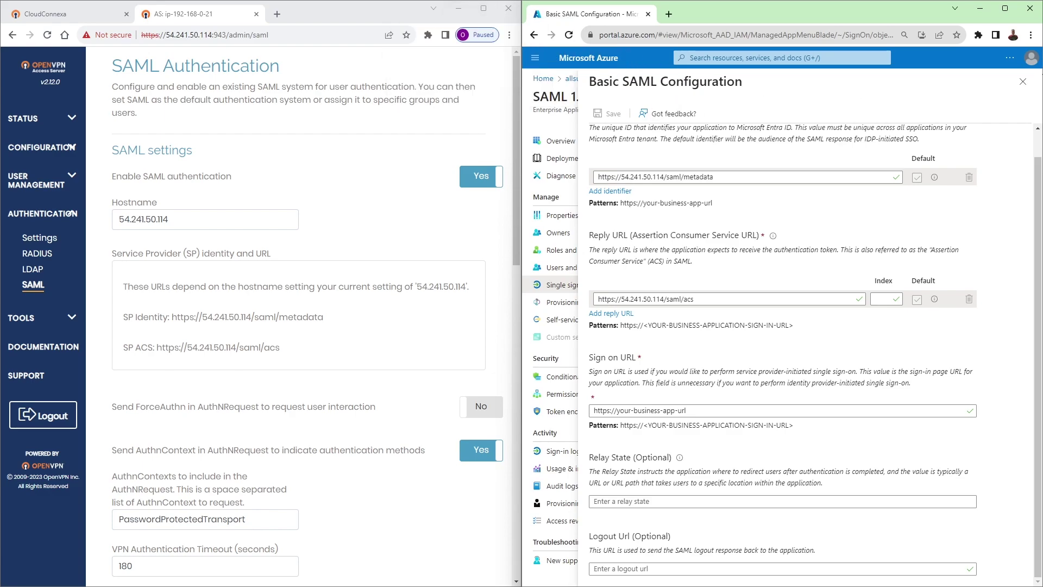
- Close the Basic SAML panel and copy the App Federation Metadata Url from SAML Certificates
{"action": "left_click", "coordinate": [1024, 85]}
{"action": "scroll", "coordinate": [805, 329], "scroll_direction": "down", "scroll_amount": 5}
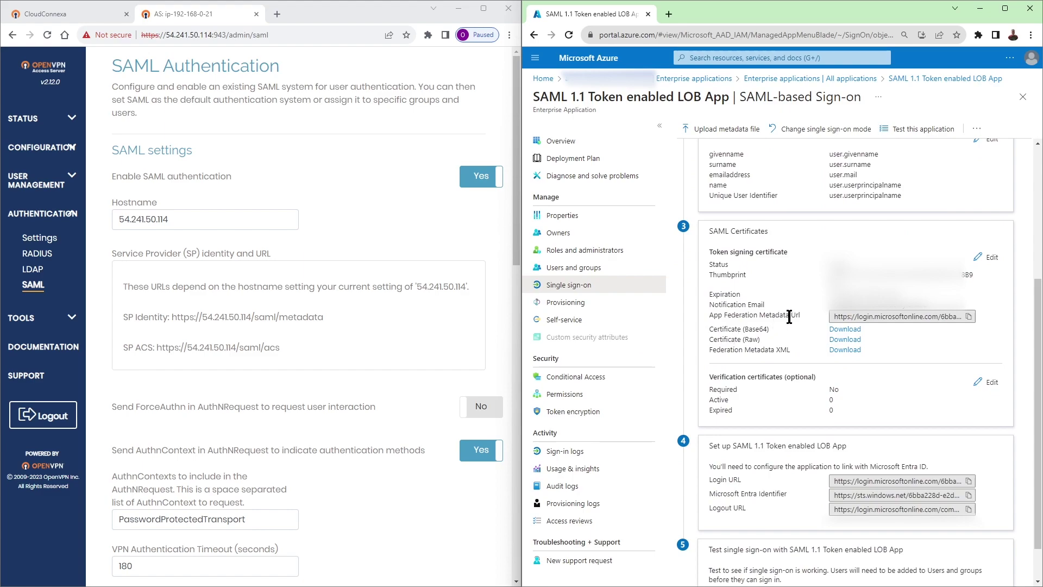
{"action": "left_click_drag", "start_coordinate": [711, 316], "coordinate": [800, 315]}
{"action": "left_click_drag", "start_coordinate": [709, 231], "coordinate": [781, 229]}
{"action": "left_click_drag", "start_coordinate": [711, 315], "coordinate": [800, 315]}
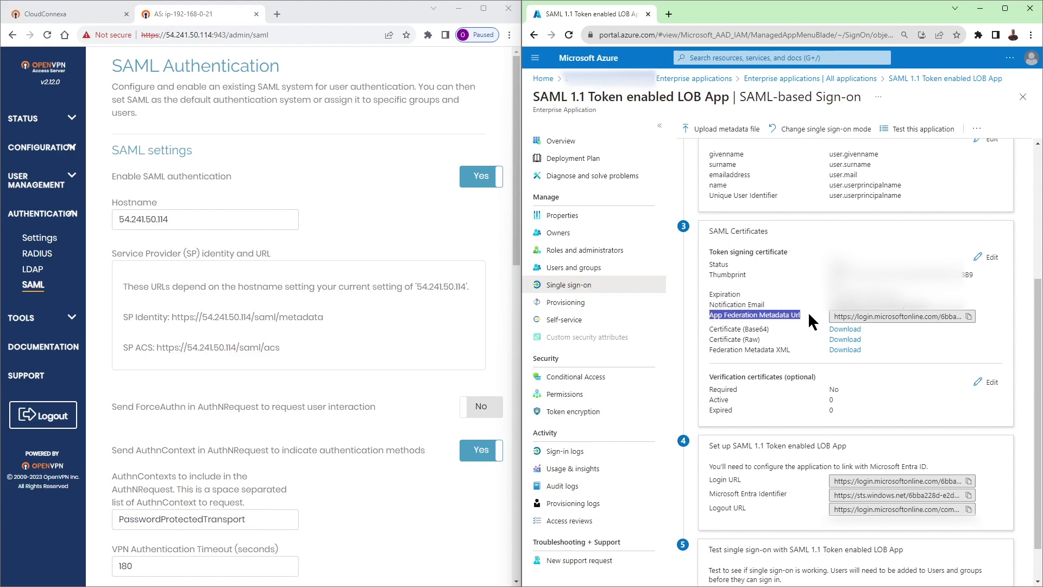
{"action": "left_click", "coordinate": [968, 318]}
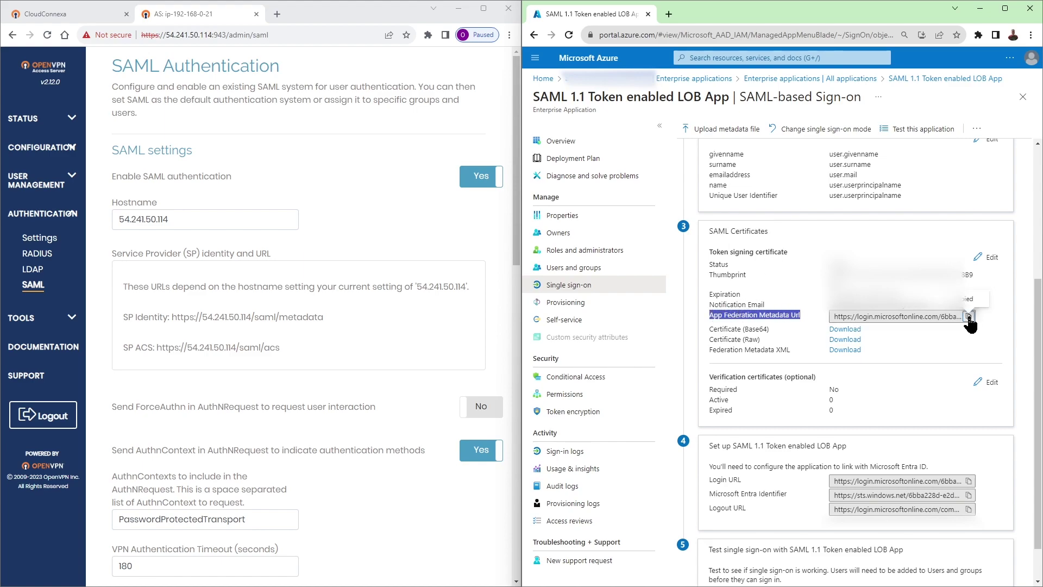
{"action": "left_click", "coordinate": [475, 9]}
- Paste the Azure federation metadata URL into IdP Metadata URL and fetch the IdP settings
{"action": "scroll", "coordinate": [487, 348], "scroll_direction": "down", "scroll_amount": 10}
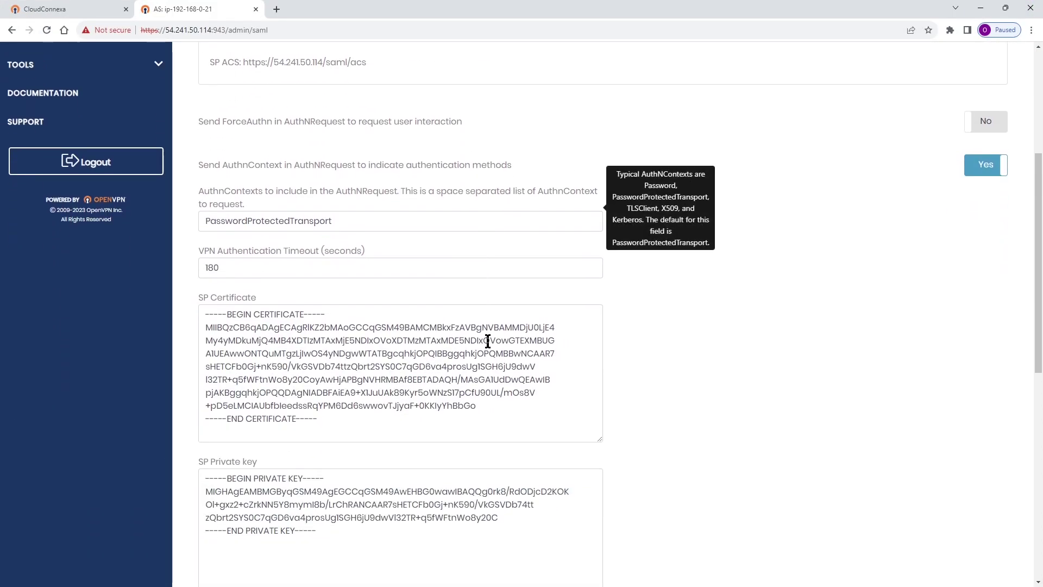
{"action": "left_click", "coordinate": [536, 360]}
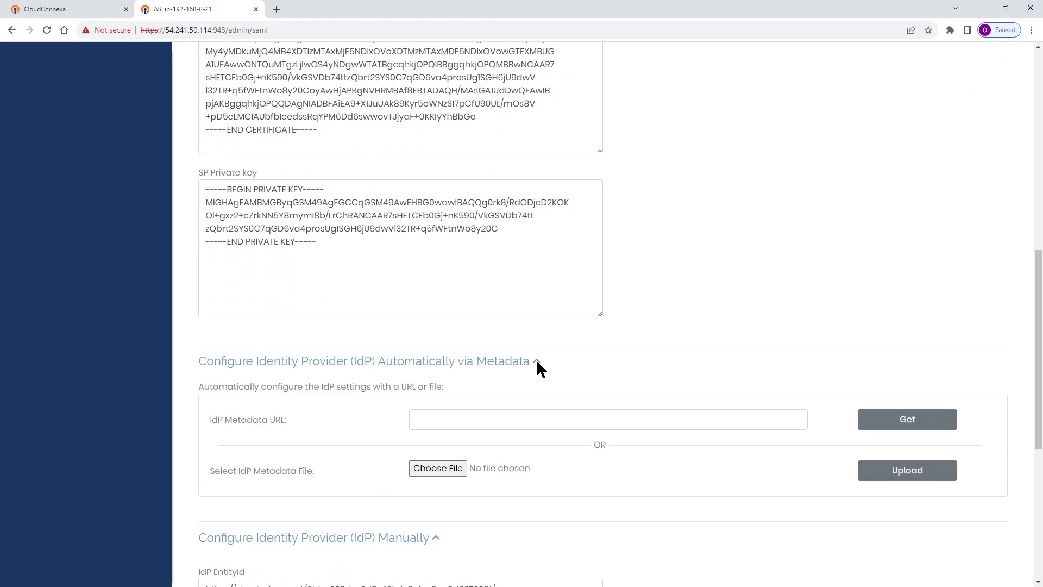
{"action": "left_click", "coordinate": [458, 418]}
{"action": "key", "text": "ctrl+v"}
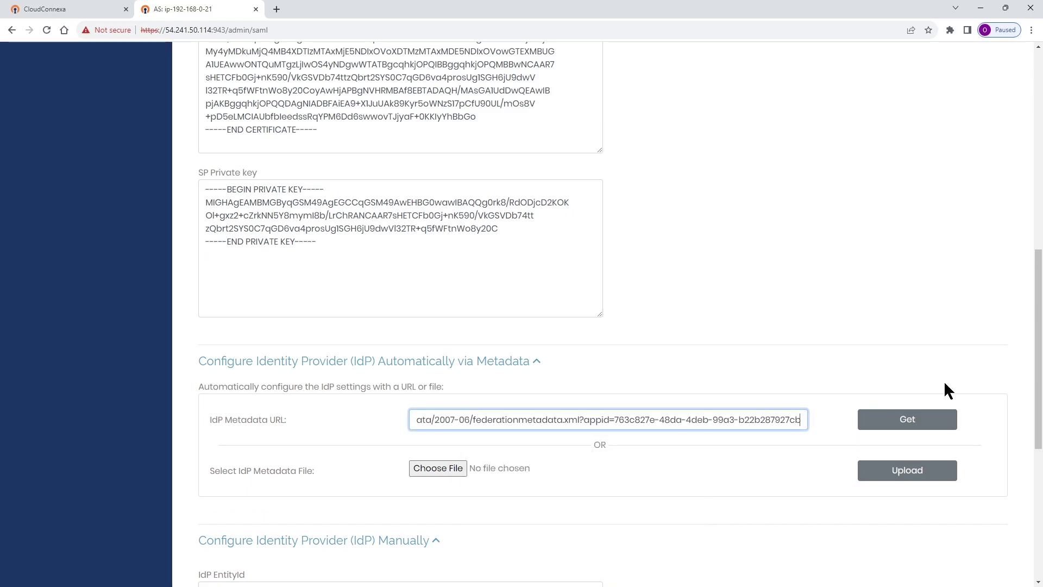
{"action": "left_click", "coordinate": [906, 419]}
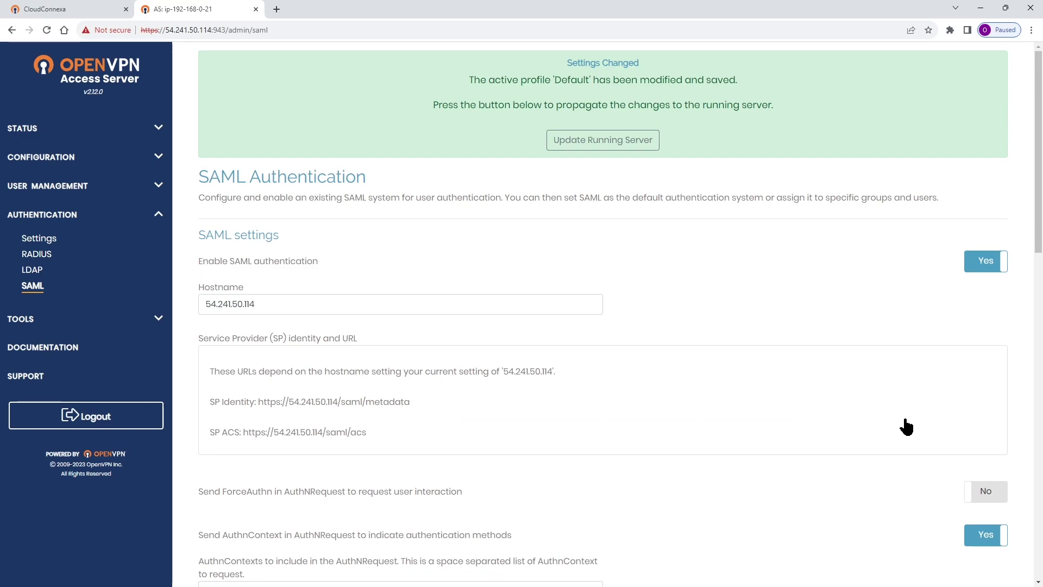
- Apply the saved SAML changes to the running server
{"action": "left_click", "coordinate": [584, 140]}
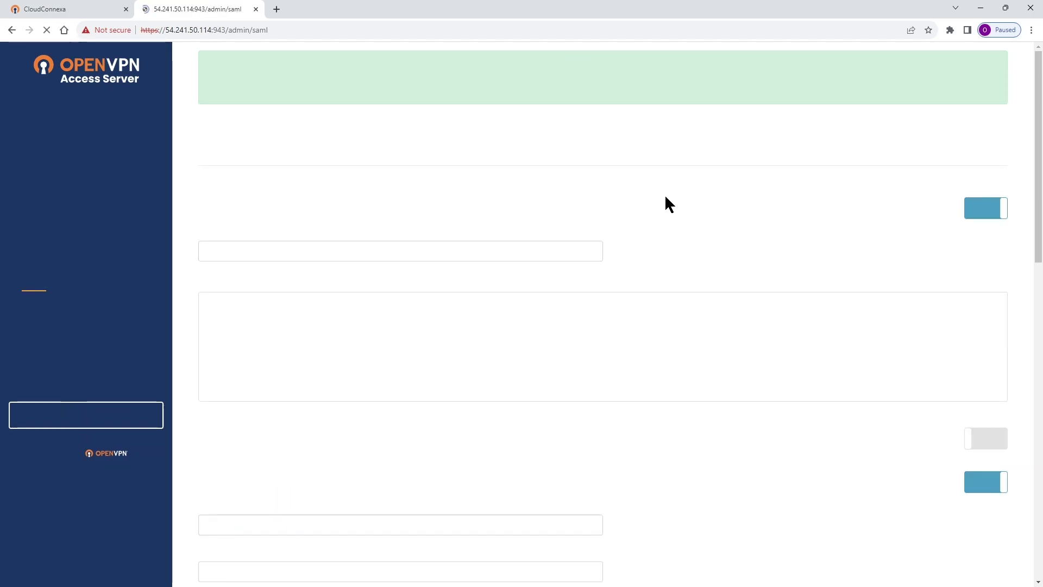
{"action": "scroll", "coordinate": [507, 232], "scroll_direction": "down", "scroll_amount": 15}
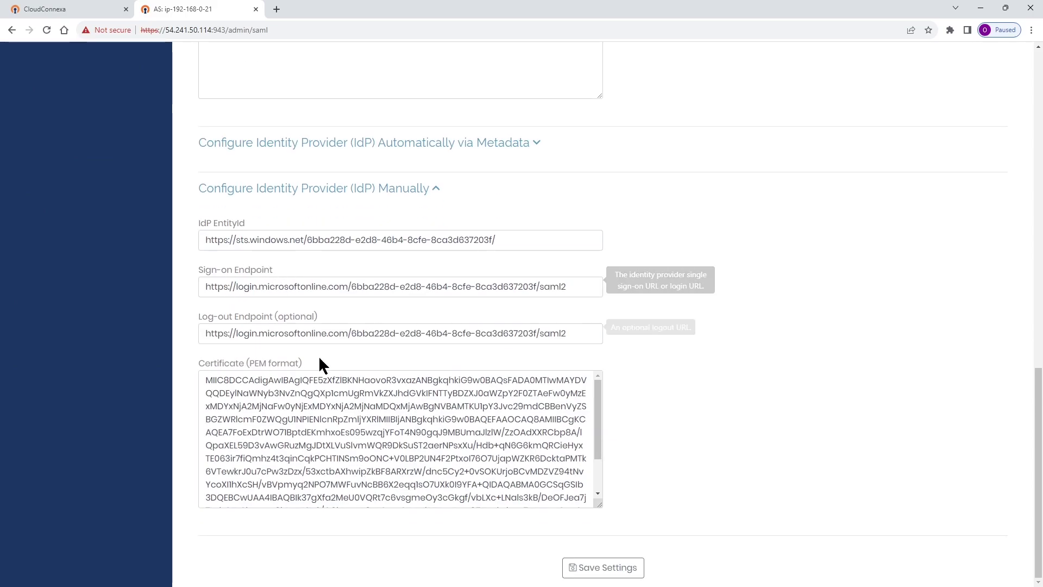
{"action": "scroll", "coordinate": [543, 413], "scroll_direction": "down", "scroll_amount": 2}
{"action": "scroll", "coordinate": [543, 412], "scroll_direction": "up", "scroll_amount": 2}
{"action": "scroll", "coordinate": [672, 368], "scroll_direction": "up", "scroll_amount": 15}
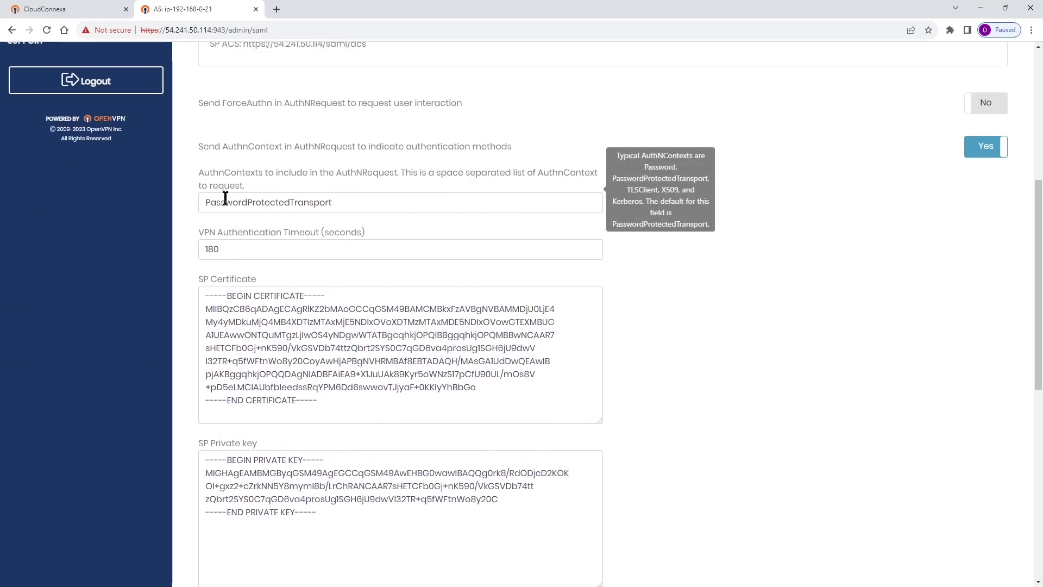
- Make SAML the default authentication system, save settings, and update the running server
{"action": "left_click", "coordinate": [37, 176]}
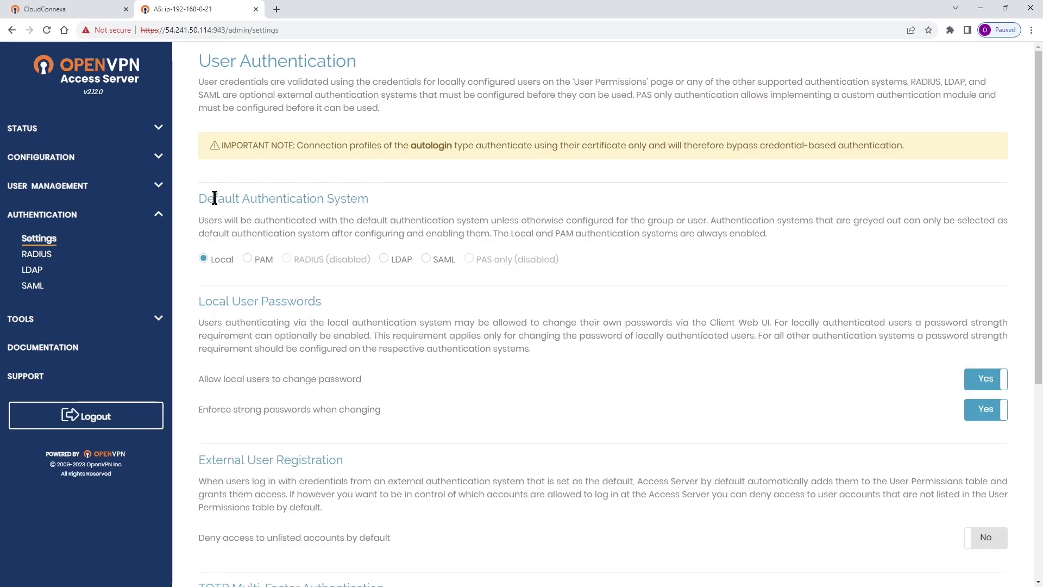
{"action": "left_click_drag", "start_coordinate": [195, 194], "coordinate": [370, 198]}
{"action": "left_click", "coordinate": [399, 203]}
{"action": "scroll", "coordinate": [565, 303], "scroll_direction": "down", "scroll_amount": 6}
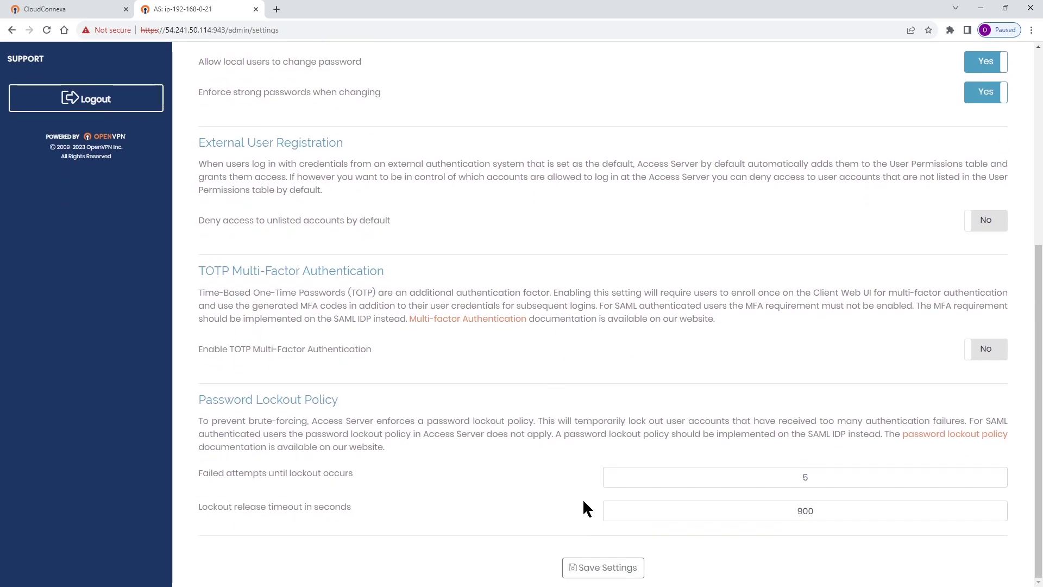
{"action": "left_click", "coordinate": [590, 567]}
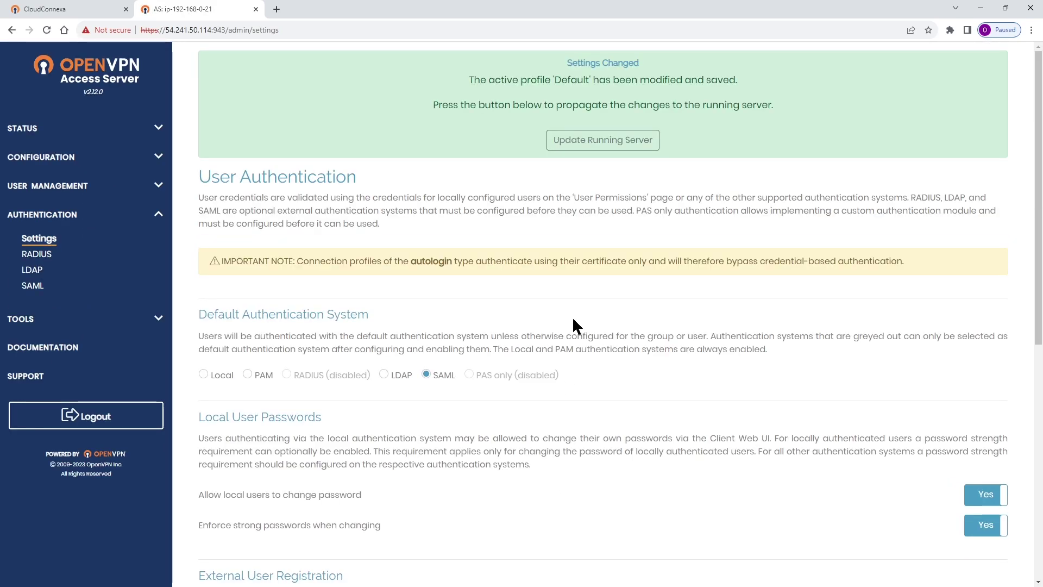
{"action": "left_click", "coordinate": [610, 140]}
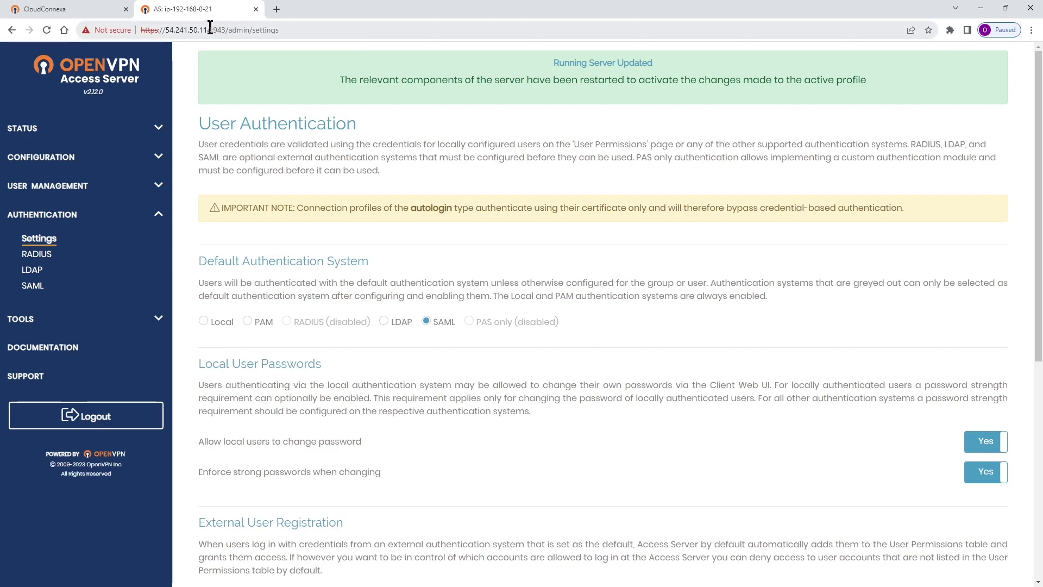
- Open 54.241.50.114 in a new Incognito window, proceeding past the certificate warning
{"action": "left_click_drag", "start_coordinate": [213, 30], "coordinate": [121, 33]}
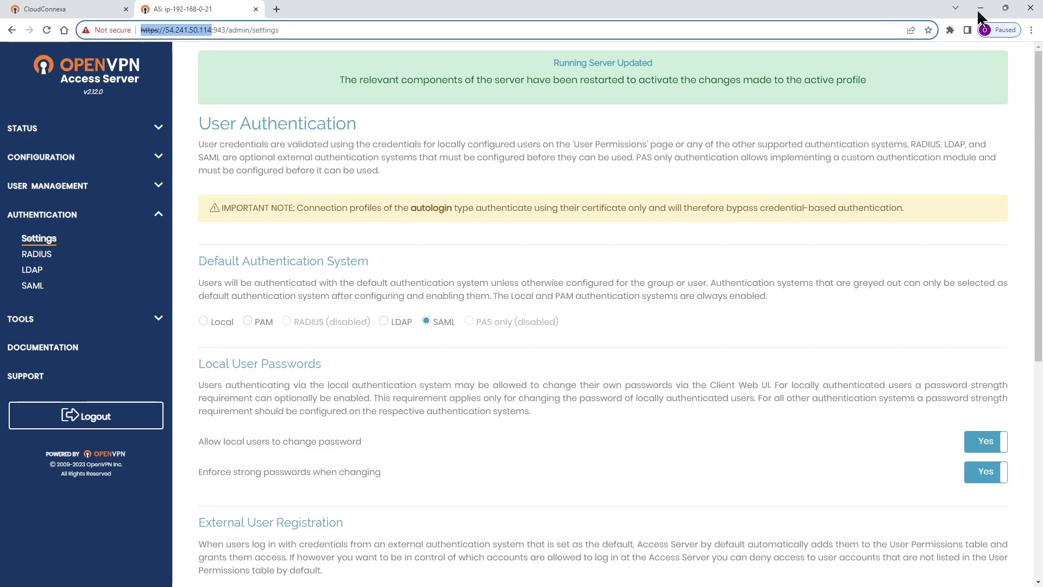
{"action": "left_click", "coordinate": [1030, 31]}
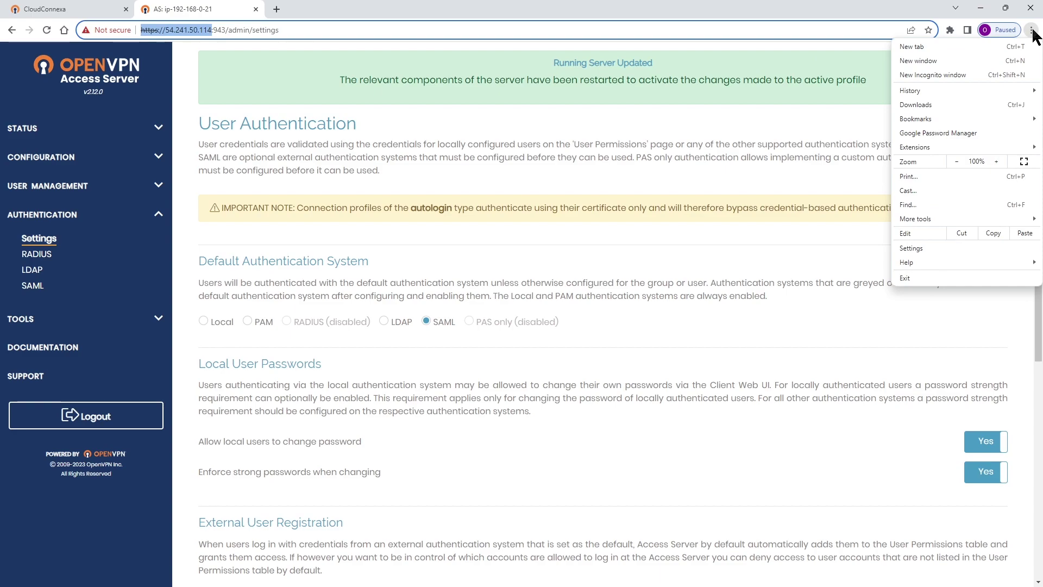
{"action": "left_click", "coordinate": [947, 74]}
{"action": "key", "text": "ctrl+v"}
{"action": "type", "text": "/"}
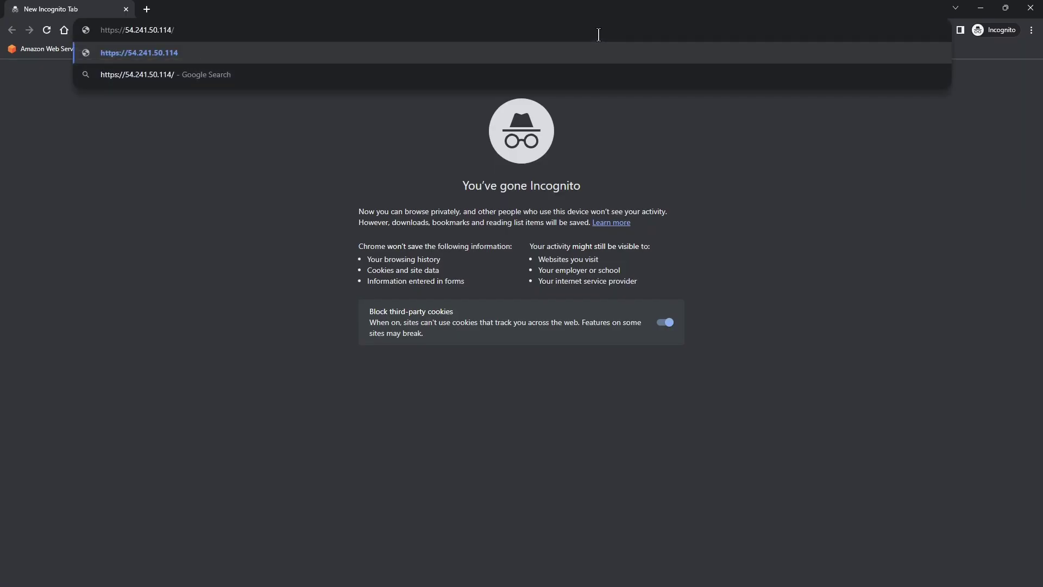
{"action": "key", "text": "Return"}
{"action": "left_click", "coordinate": [389, 292]}
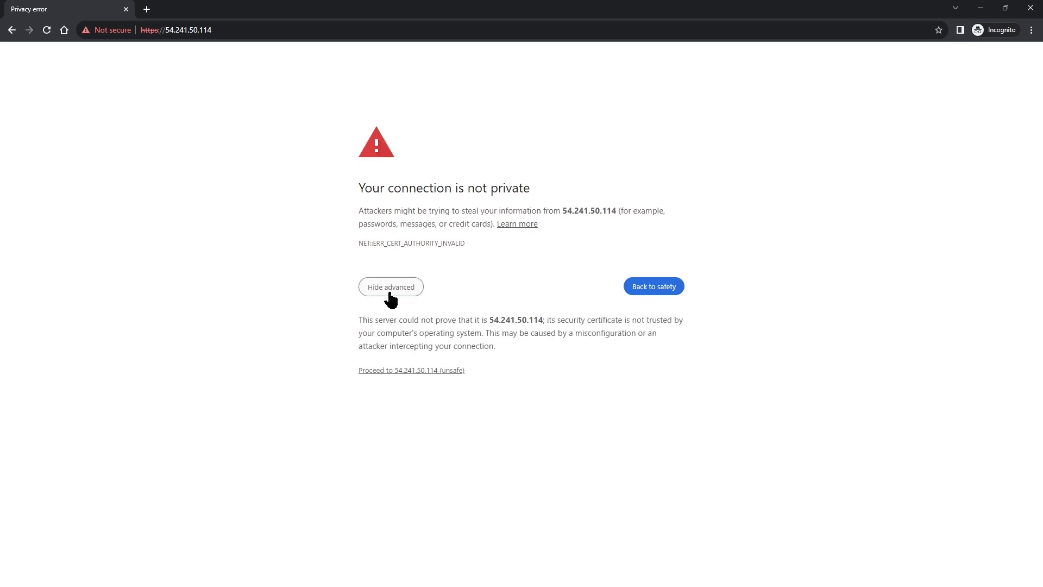
{"action": "left_click", "coordinate": [410, 370]}
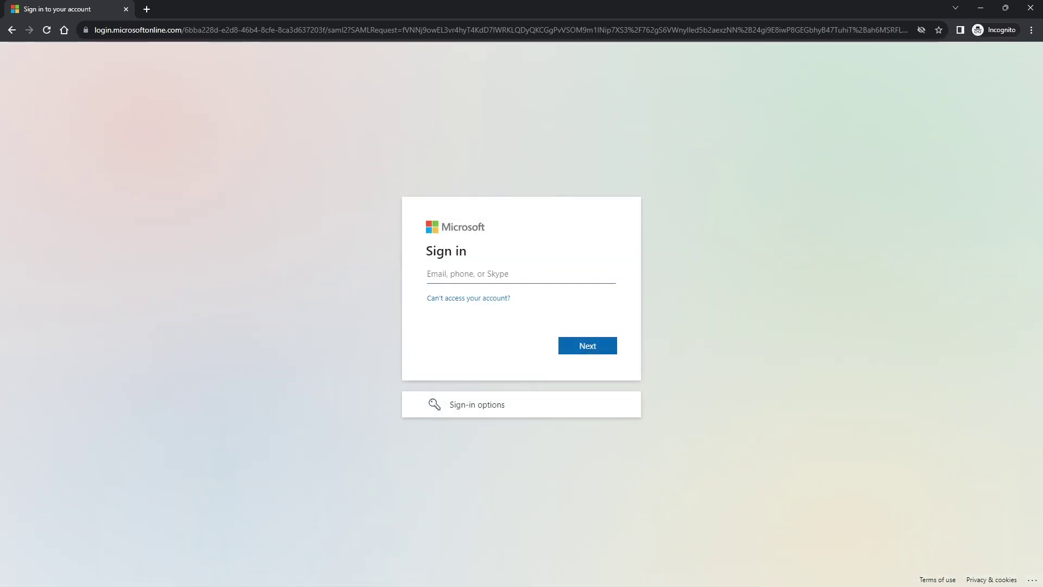
- Sign in to OpenVPN SSO with the account e-mail and password, declining to stay signed in
{"action": "left_click", "coordinate": [547, 279]}
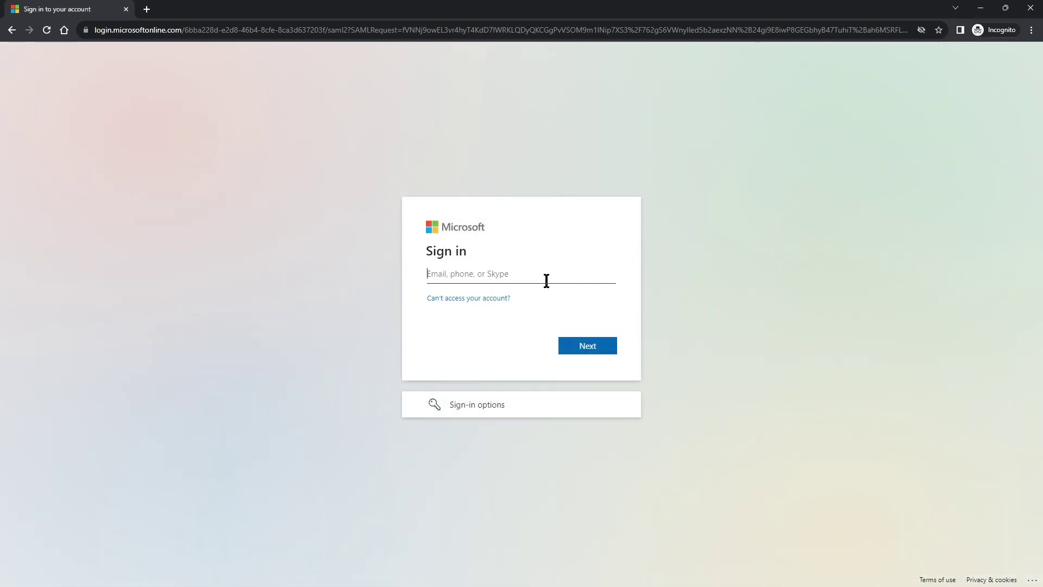
{"action": "key", "text": "ctrl+v"}
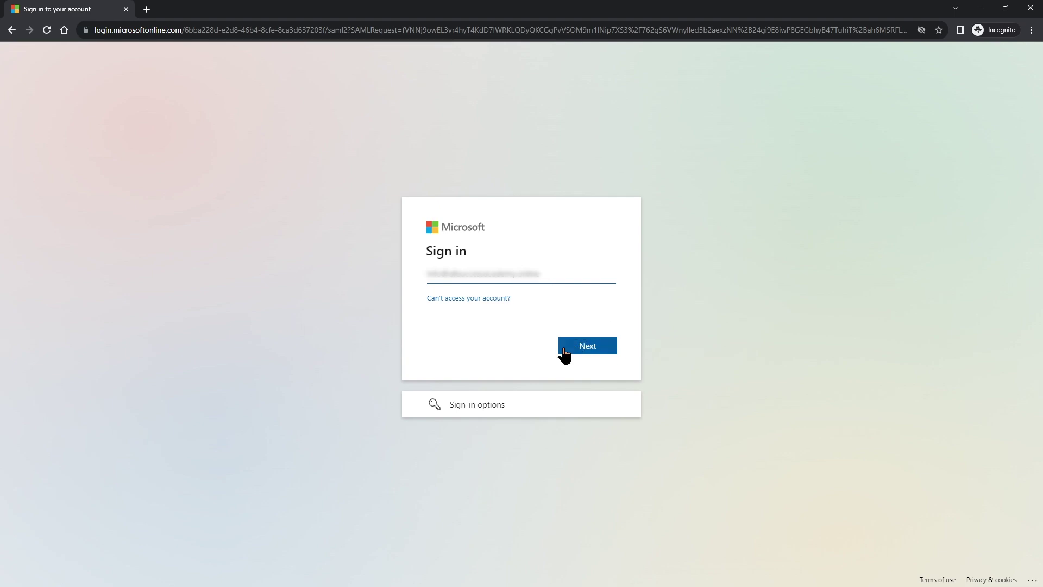
{"action": "left_click", "coordinate": [587, 348]}
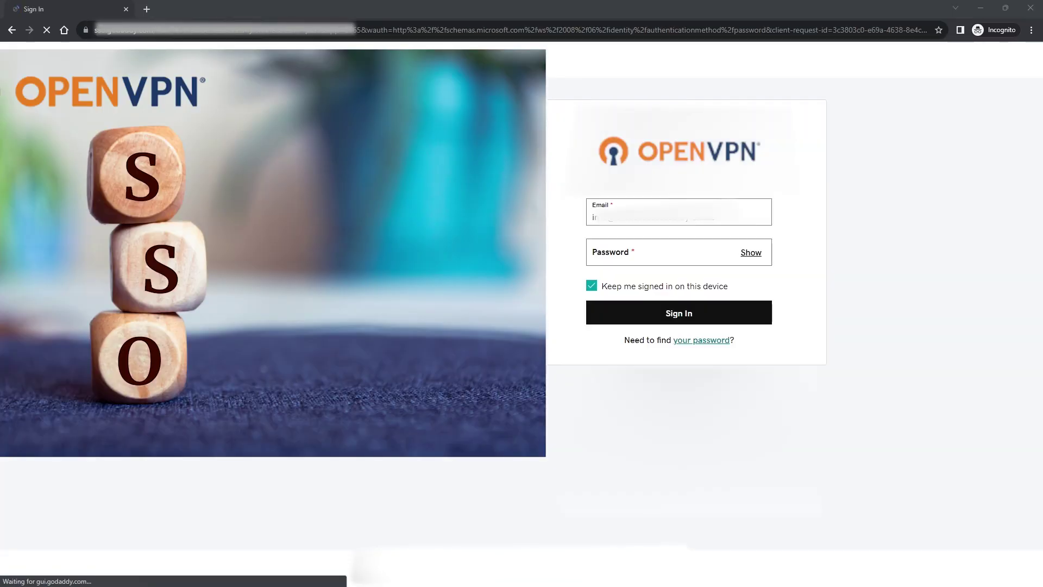
{"action": "left_click", "coordinate": [647, 252]}
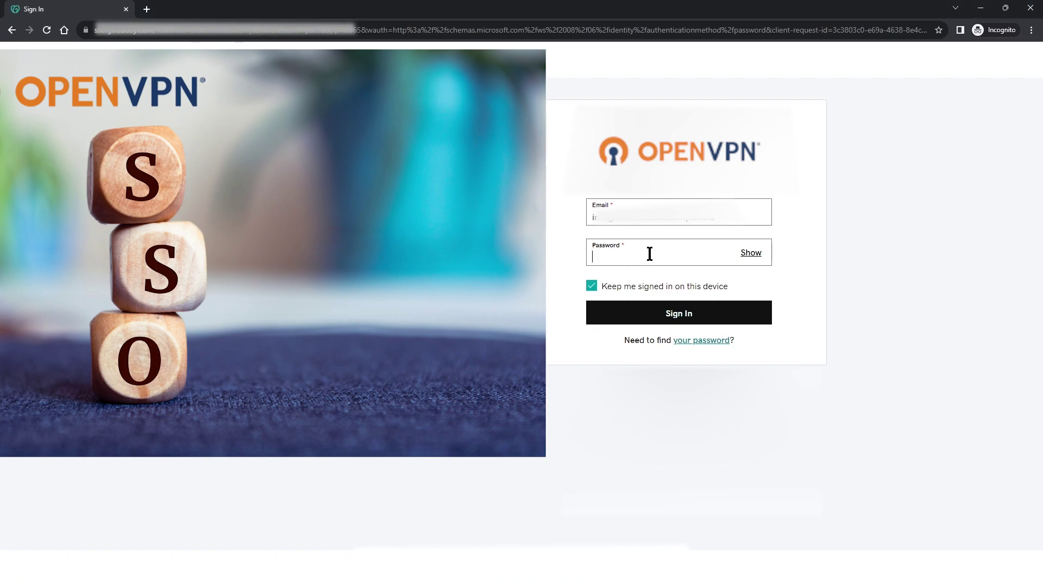
{"action": "key", "text": "ctrl+v"}
{"action": "left_click", "coordinate": [675, 314]}
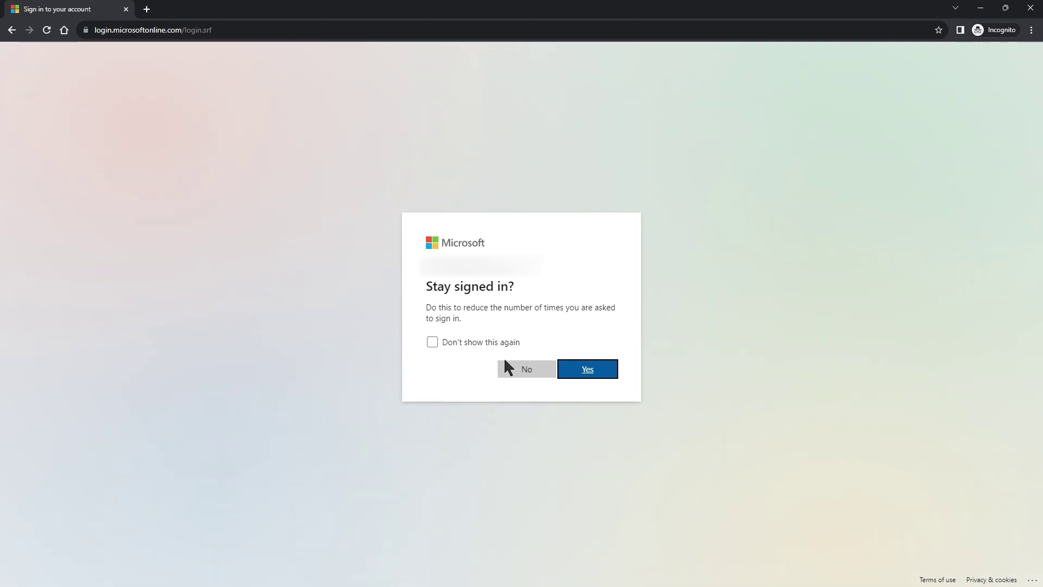
{"action": "left_click", "coordinate": [514, 371]}
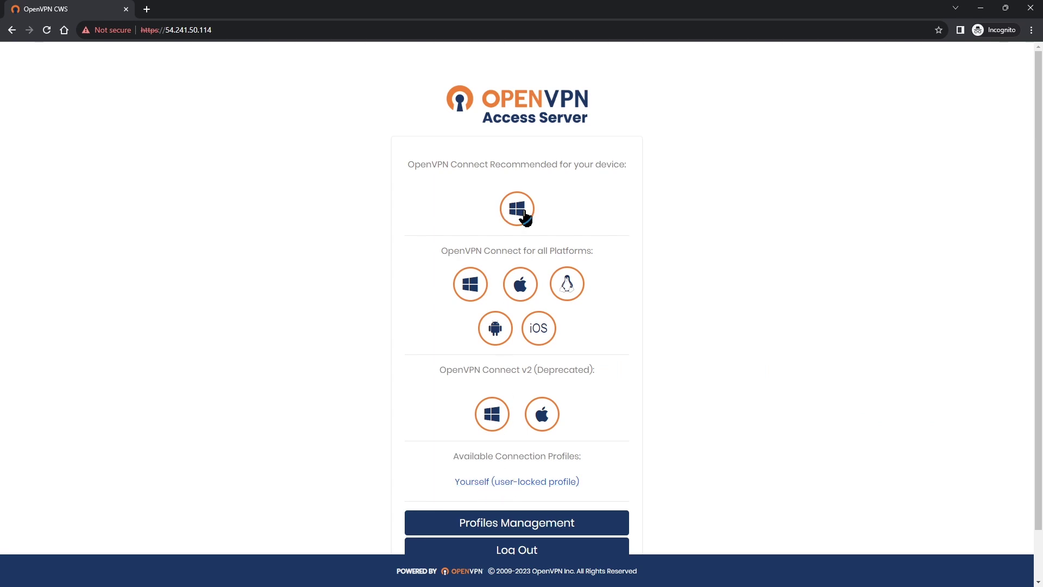
- Download the 'Yourself (user-locked profile)' connection profile, profile-15.ovpn
{"action": "left_click", "coordinate": [497, 484]}
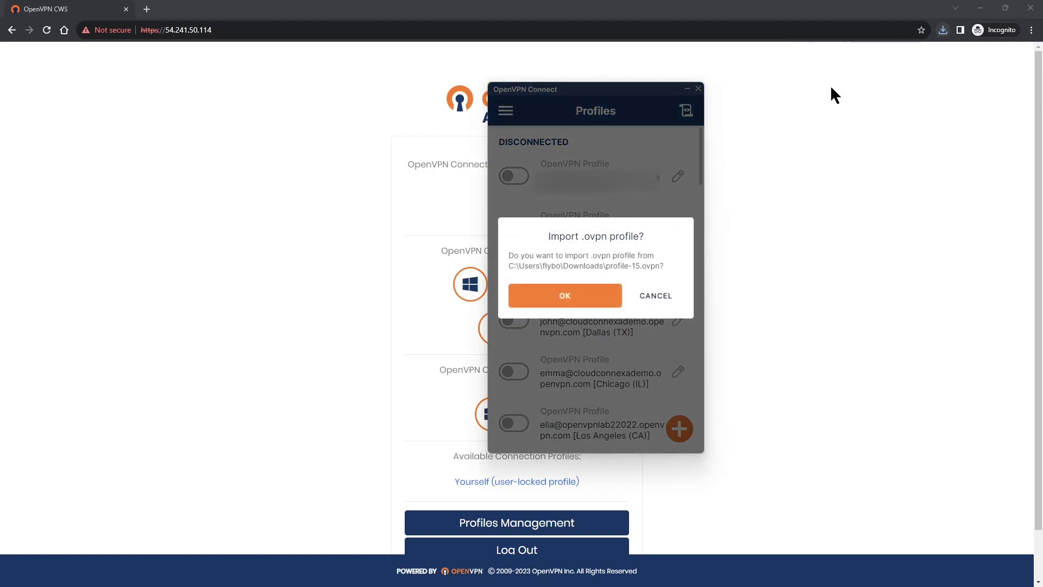
- Import profile-15 into OpenVPN Connect and start its connection
{"action": "left_click", "coordinate": [568, 299]}
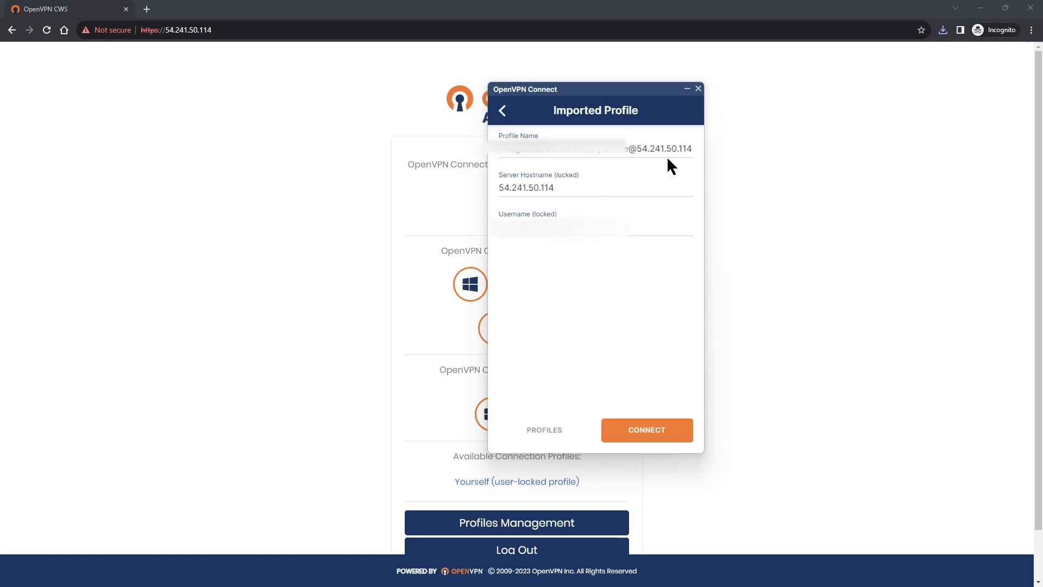
{"action": "left_click", "coordinate": [642, 434]}
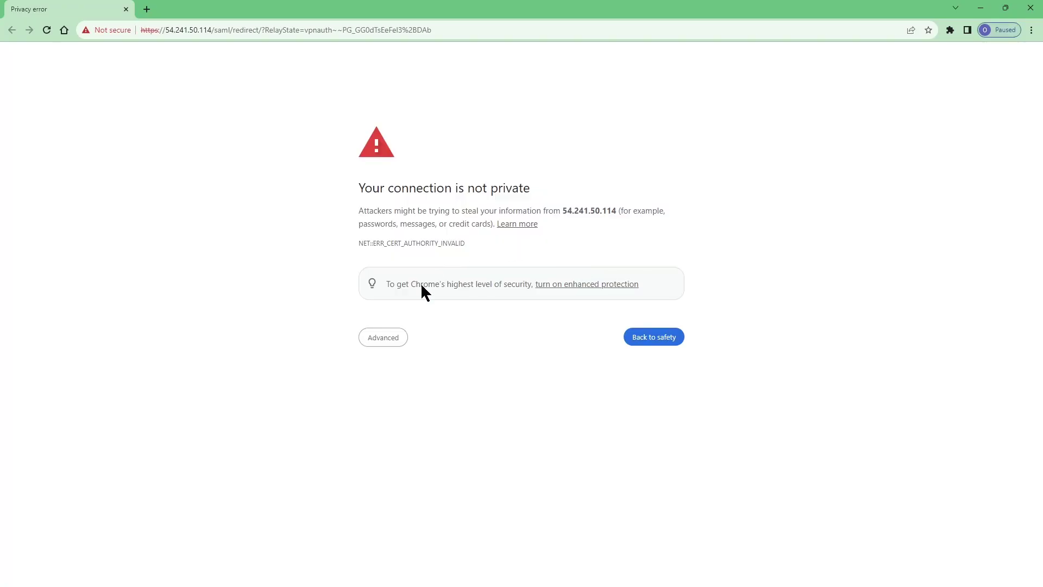
- Bypass the certificate privacy warning, enter the account e-mail, and close the duplicate sign-in tab
{"action": "left_click", "coordinate": [382, 339]}
{"action": "left_click", "coordinate": [403, 421]}
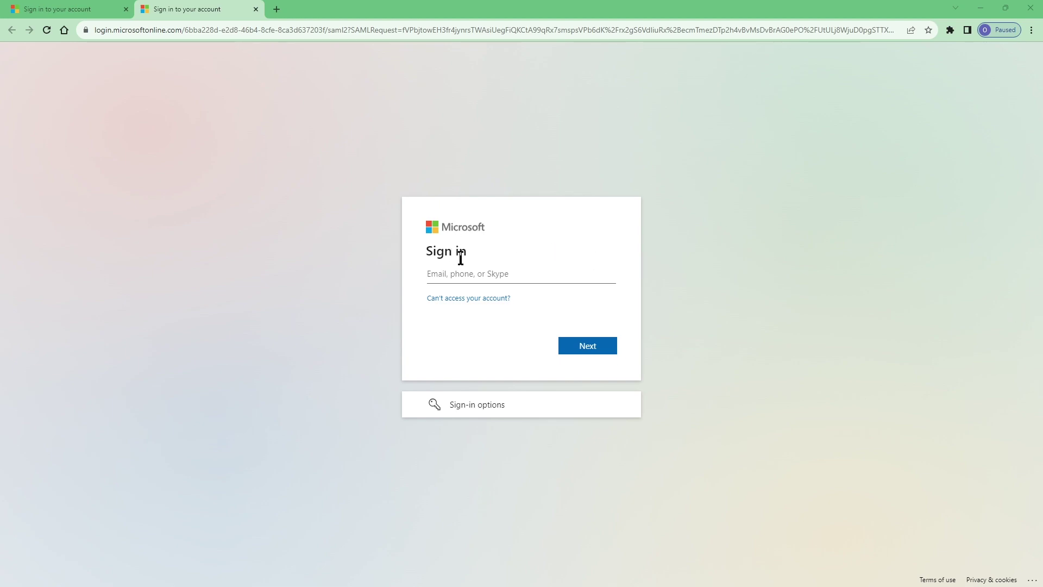
{"action": "left_click", "coordinate": [461, 258]}
{"action": "key", "text": "ctrl+v"}
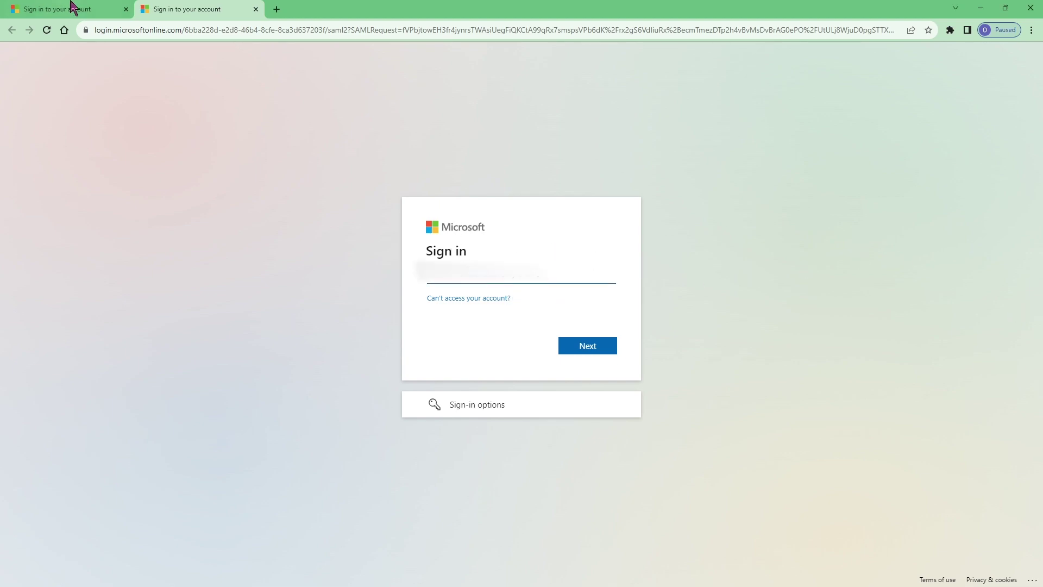
{"action": "left_click", "coordinate": [256, 9]}
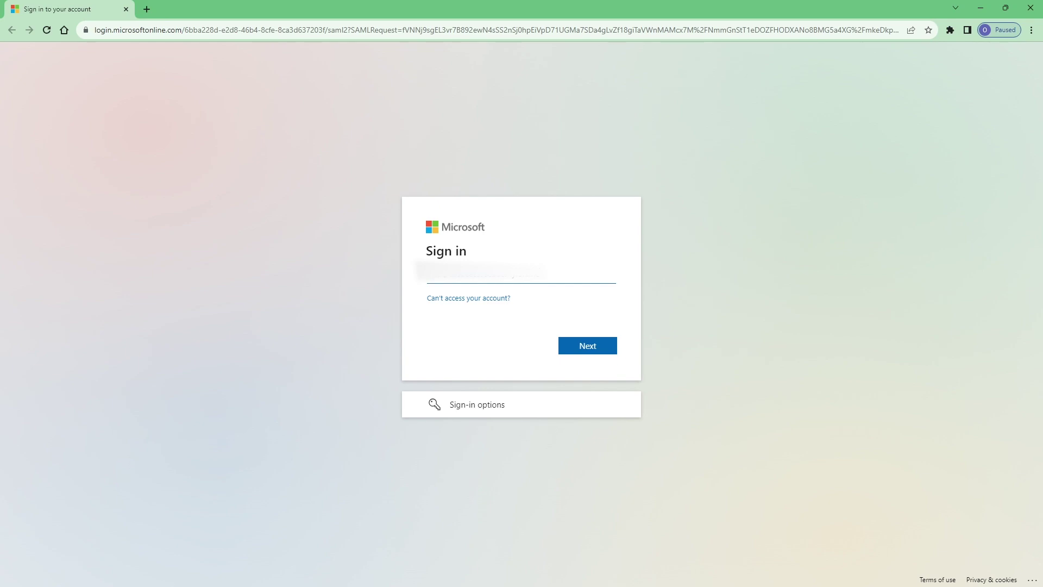
- Finish the Microsoft sign-in with the account password, declining to stay signed in
{"action": "key", "text": "alt+Tab"}
{"action": "left_click", "coordinate": [582, 351]}
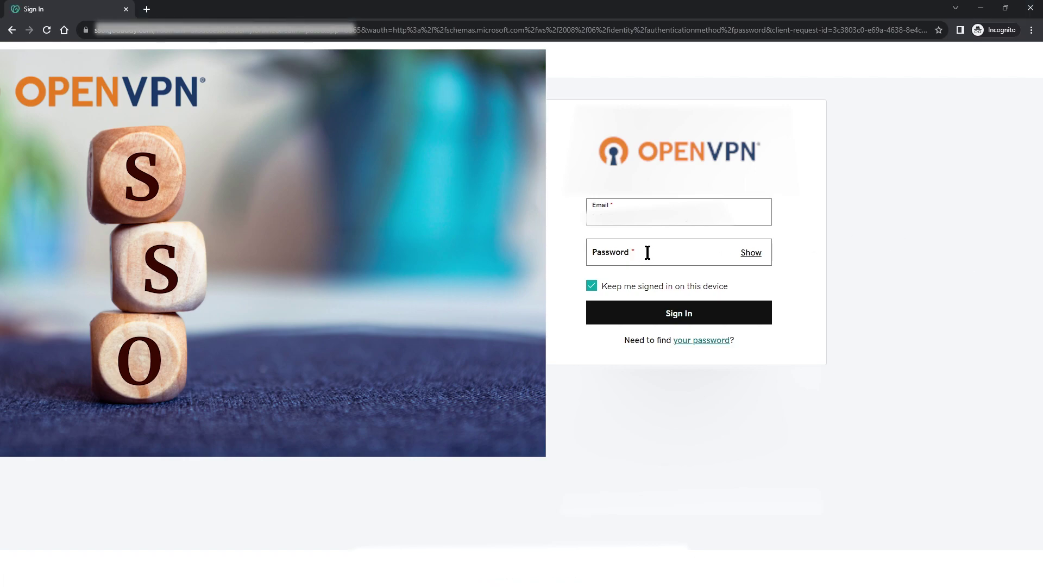
{"action": "left_click", "coordinate": [647, 252]}
{"action": "key", "text": "ctrl+v"}
{"action": "left_click", "coordinate": [678, 318]}
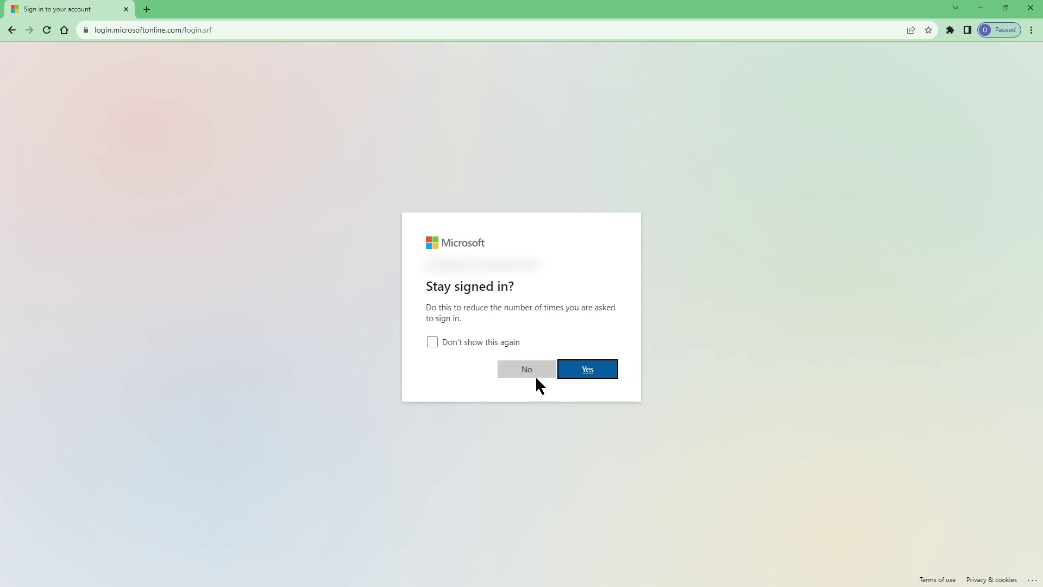
{"action": "left_click", "coordinate": [517, 371]}
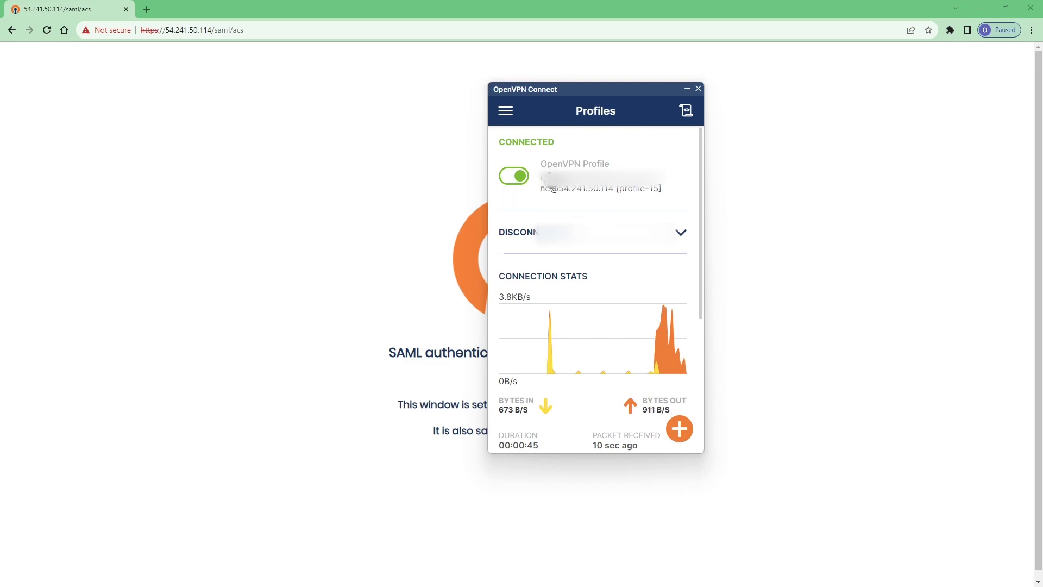
- Disconnect profile-15 and switch on the first profile in the Profiles list
{"action": "left_click", "coordinate": [513, 177]}
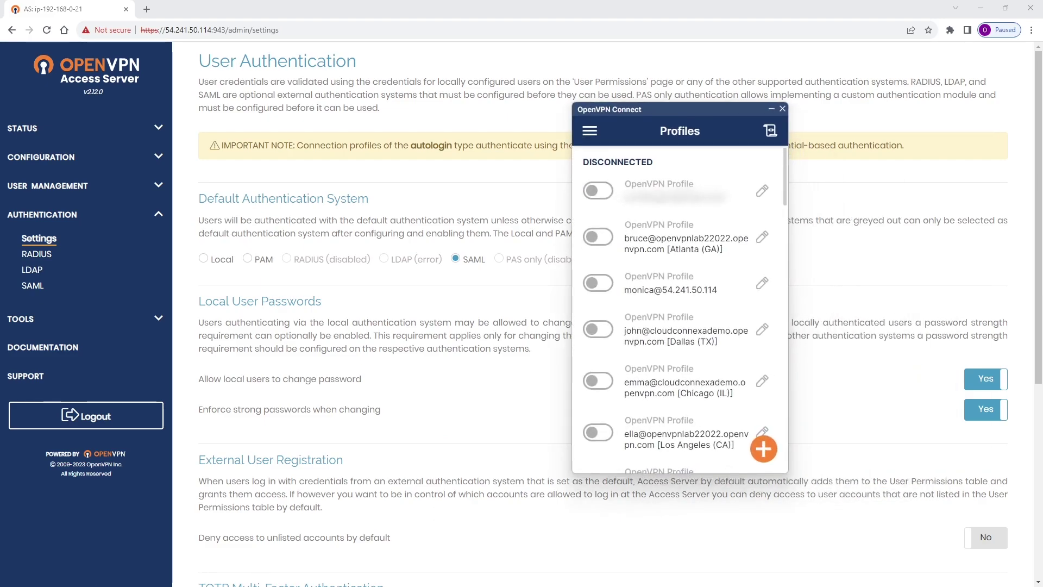
{"action": "left_click", "coordinate": [599, 191]}
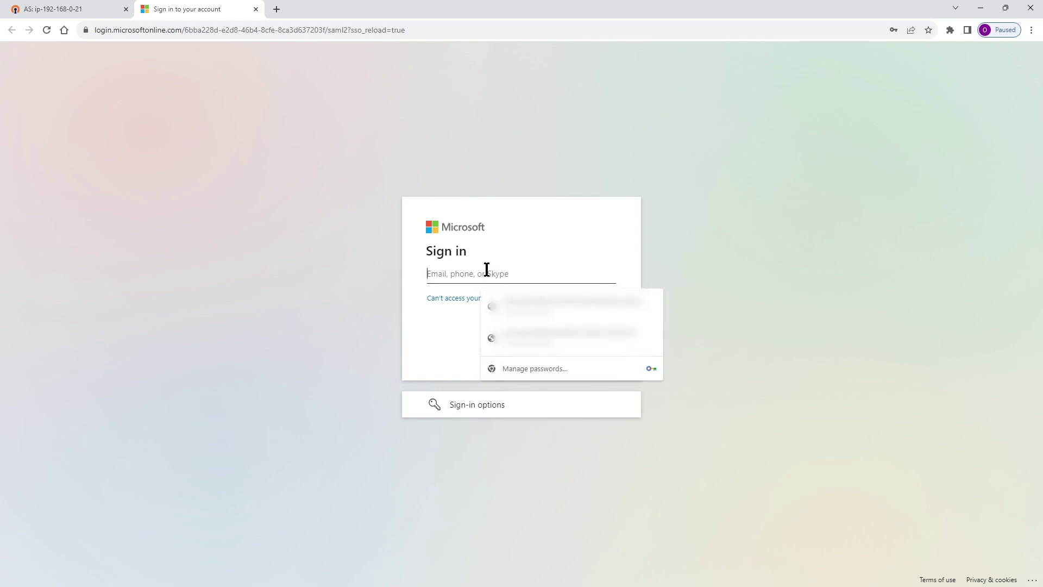
- Sign in to Microsoft Entra ID with the saved e-mail and the account password
{"action": "key", "text": "Down"}
{"action": "key", "text": "Return"}
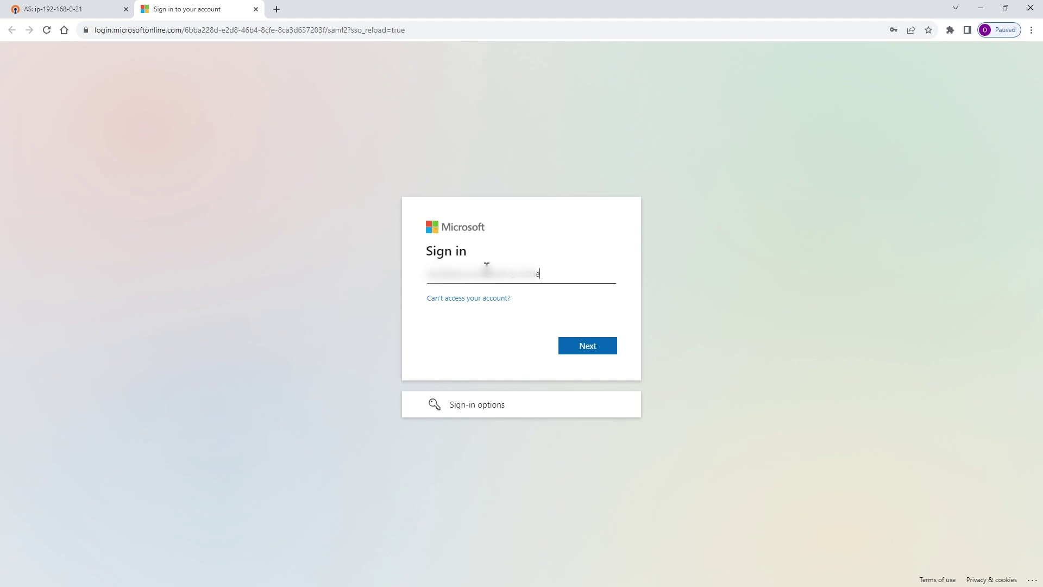
{"action": "key", "text": "Return"}
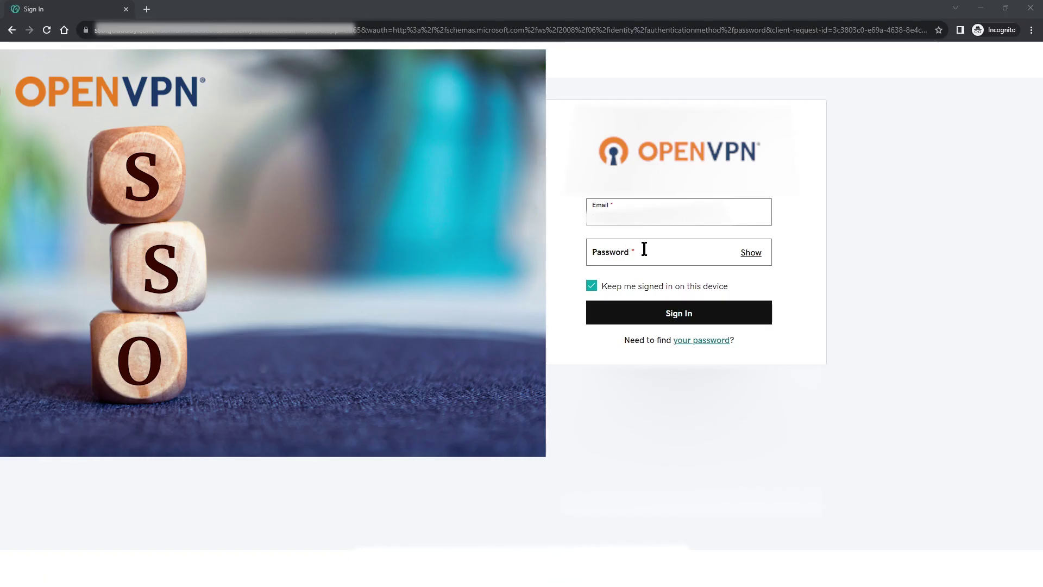
{"action": "left_click", "coordinate": [648, 253]}
{"action": "key", "text": "ctrl+v"}
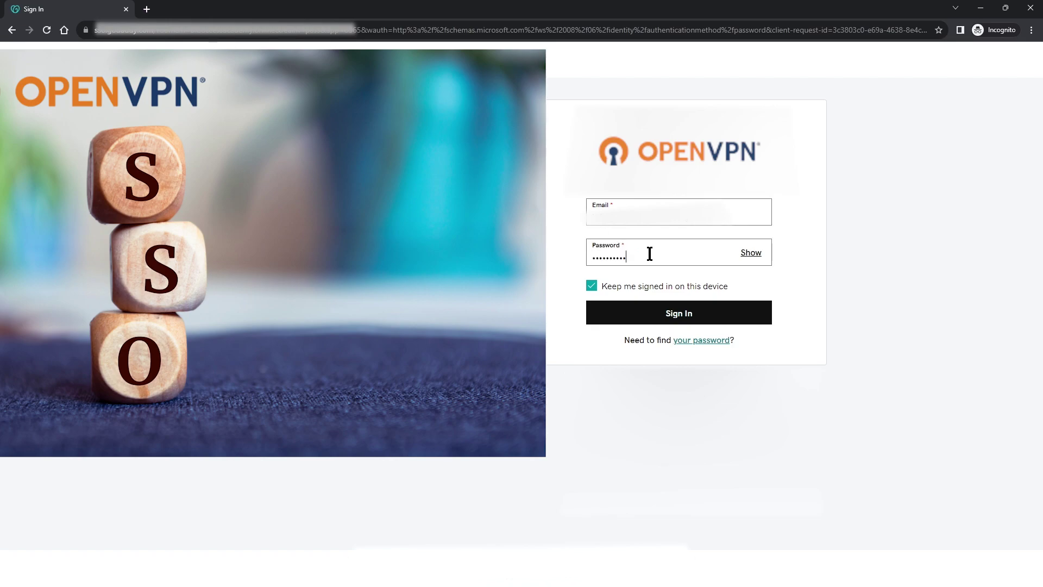
{"action": "left_click", "coordinate": [676, 317]}
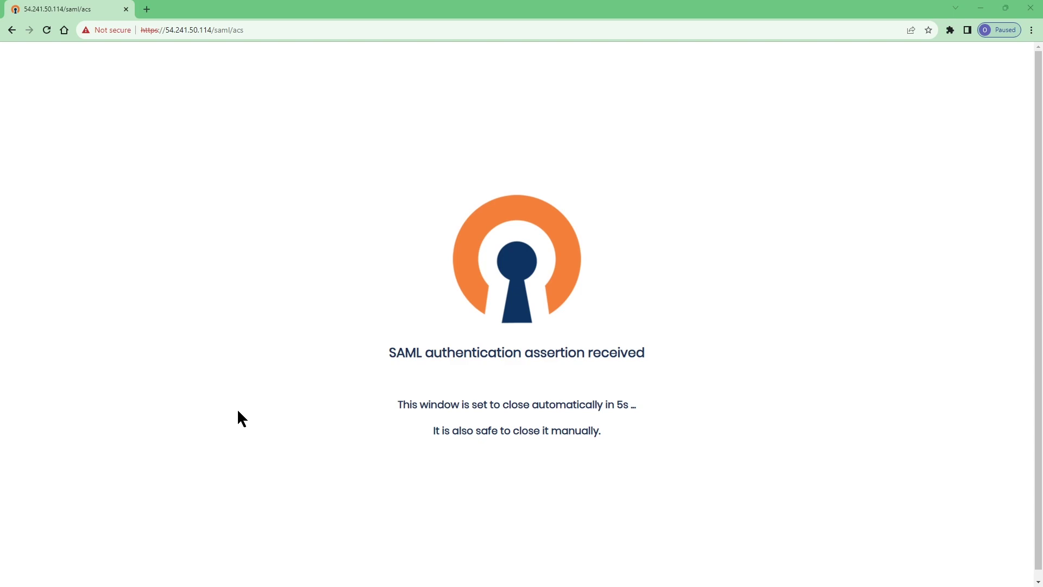
- Close the SAML confirmation window and view the Access Server Status Overview
{"action": "left_click", "coordinate": [1029, 8]}
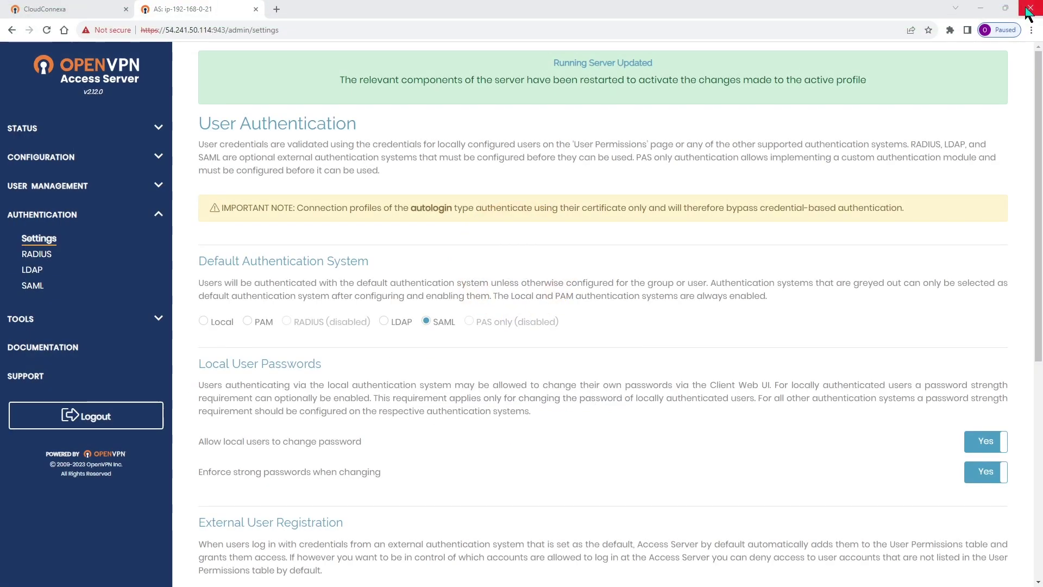
{"action": "left_click", "coordinate": [49, 130]}
{"action": "left_click", "coordinate": [53, 152]}
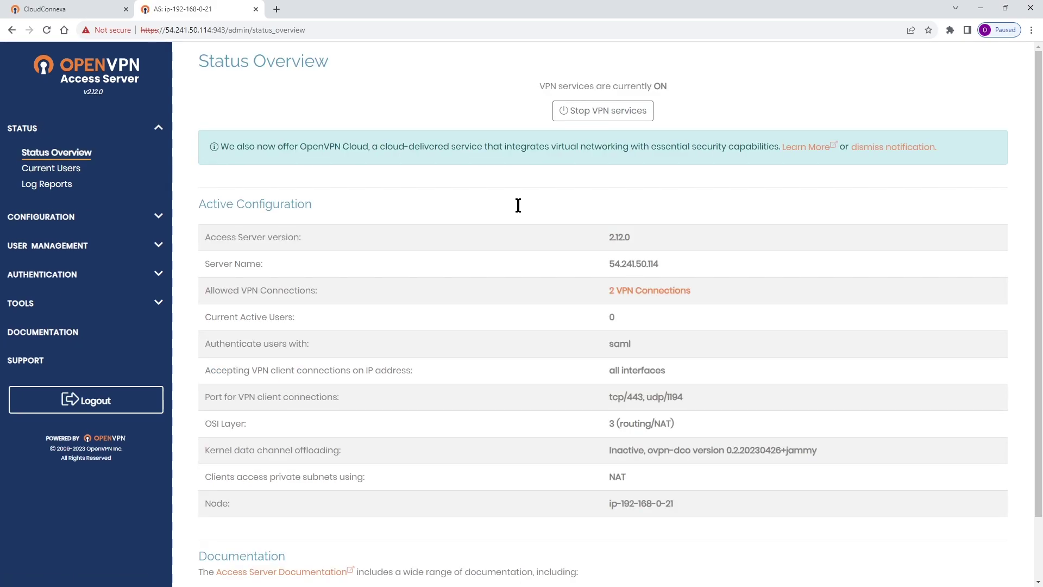